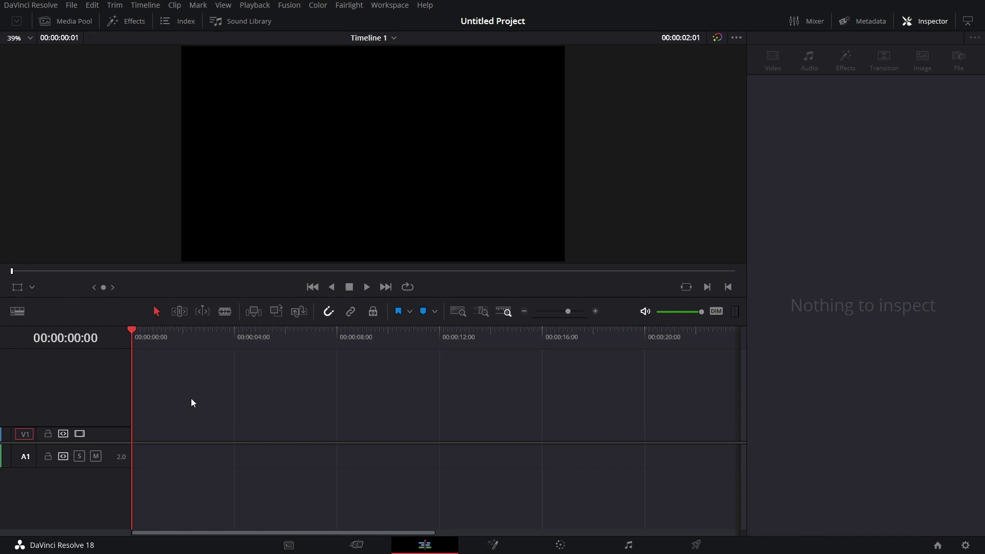
Switch from the Edit page to the Fusion page.
{"action": "left_click", "coordinate": [492, 545]}
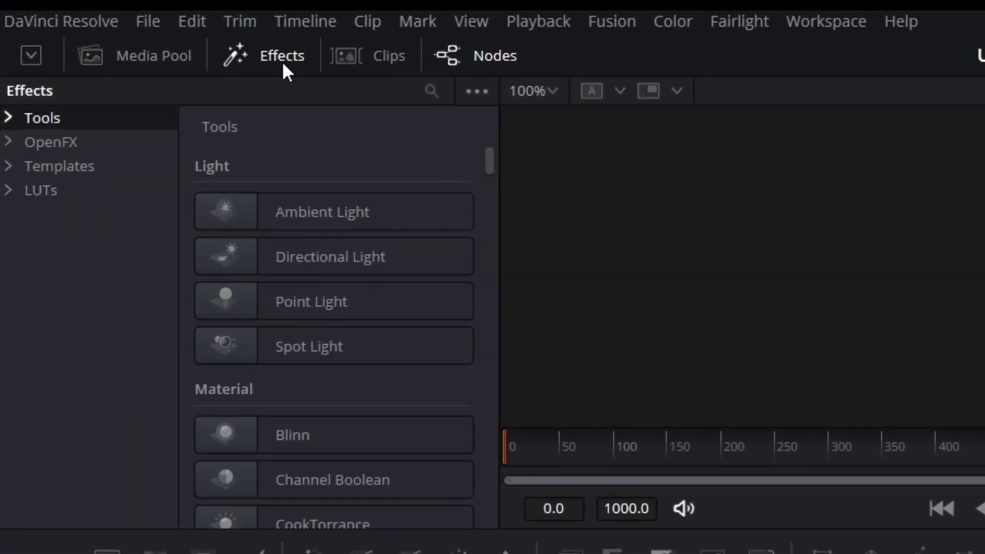
Expand Templates > Fusion in the effects library and select the Backgrounds category.
{"action": "left_click", "coordinate": [287, 58]}
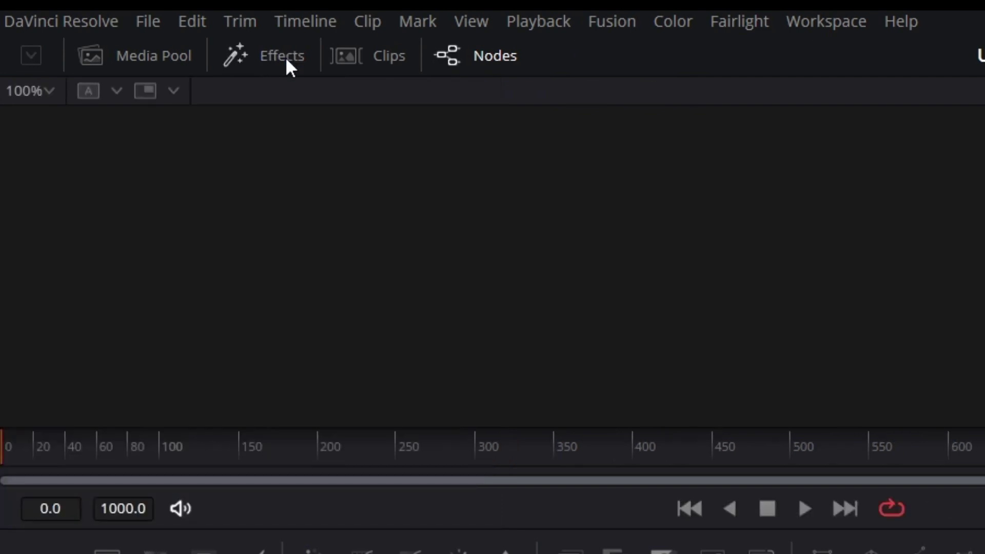
{"action": "left_click", "coordinate": [286, 57]}
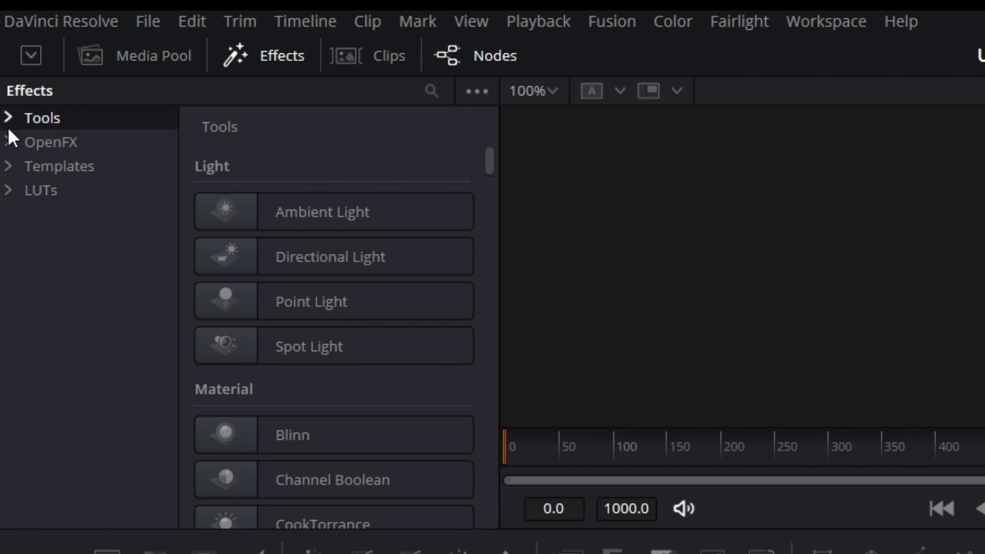
{"action": "left_click", "coordinate": [9, 167]}
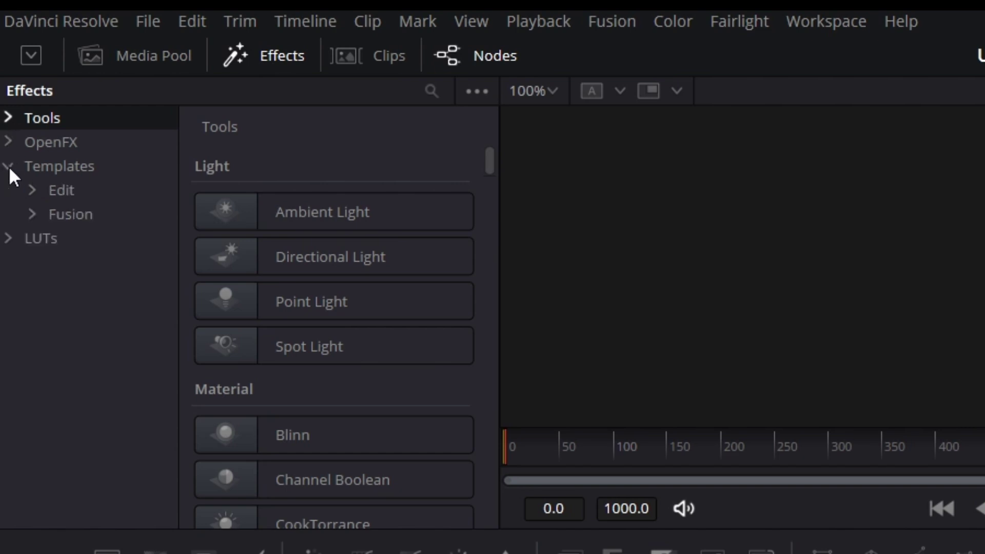
{"action": "left_click", "coordinate": [61, 214]}
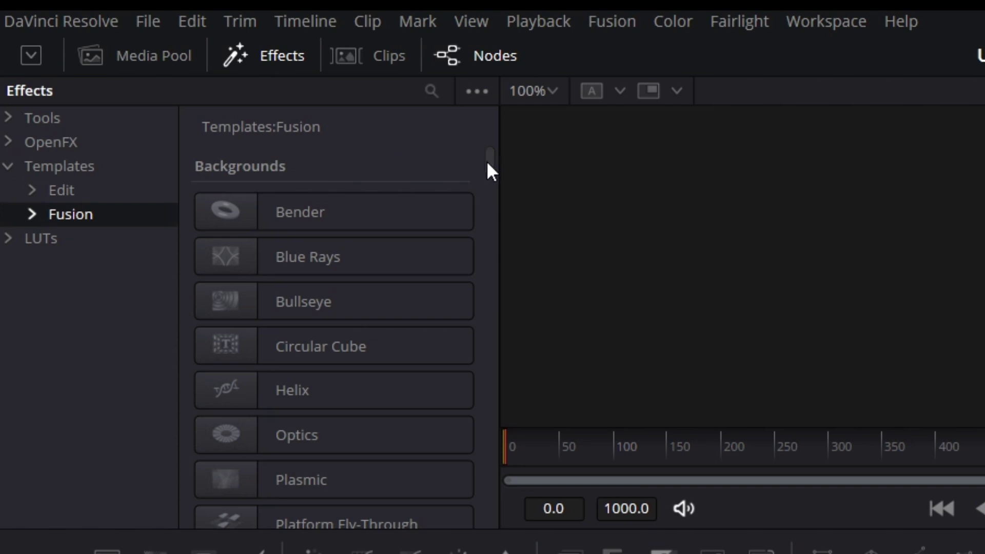
{"action": "scroll", "coordinate": [487, 169], "scroll_direction": "down", "scroll_amount": 1}
{"action": "scroll", "coordinate": [487, 170], "scroll_direction": "up", "scroll_amount": 1}
{"action": "left_click", "coordinate": [32, 215]}
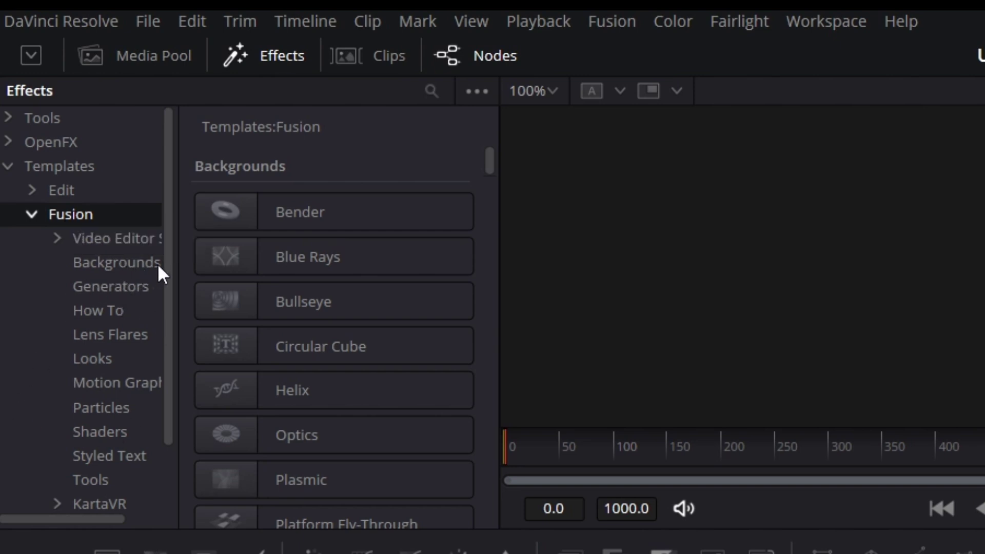
{"action": "left_click", "coordinate": [139, 268]}
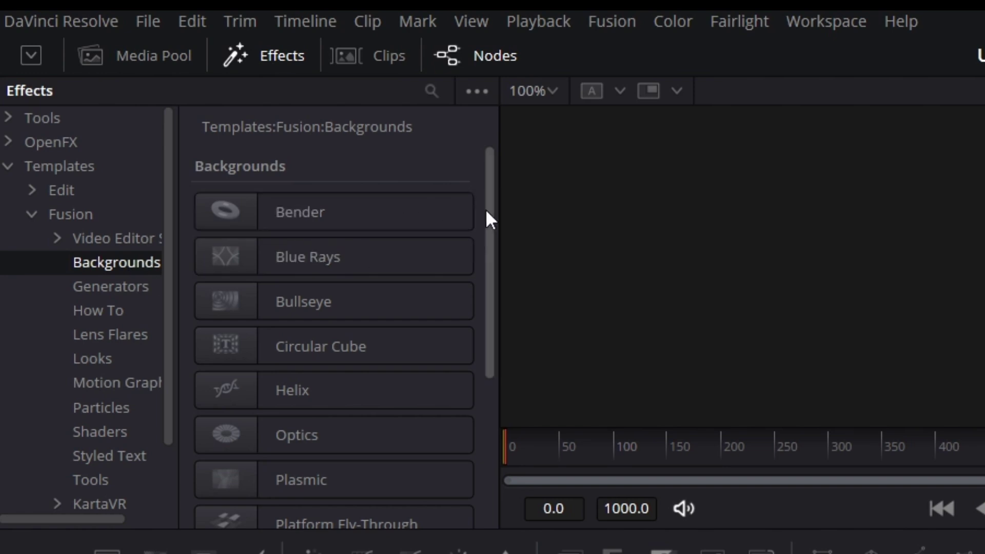
{"action": "left_click_drag", "start_coordinate": [491, 214], "coordinate": [494, 189]}
{"action": "double_click", "coordinate": [244, 199]}
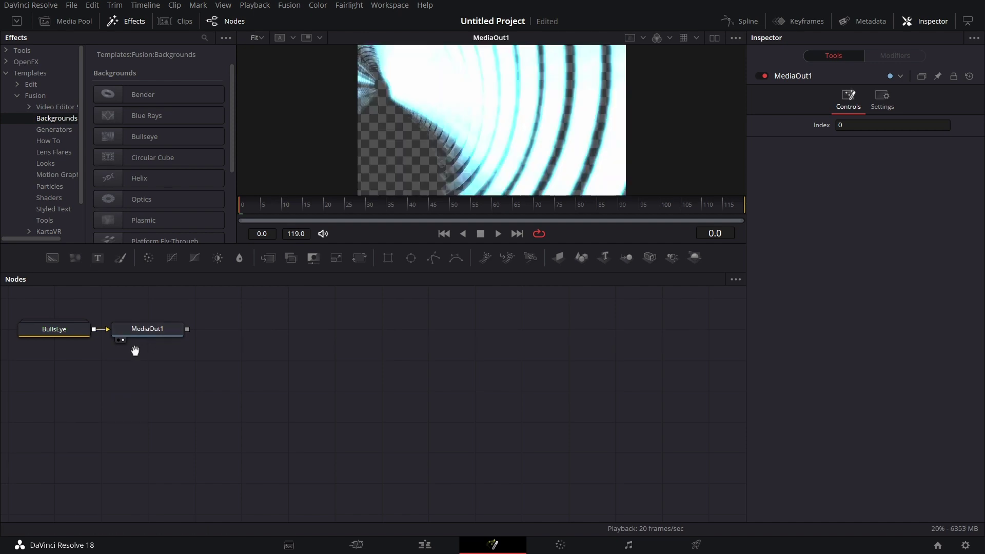
{"action": "left_click_drag", "start_coordinate": [135, 350], "coordinate": [385, 383]}
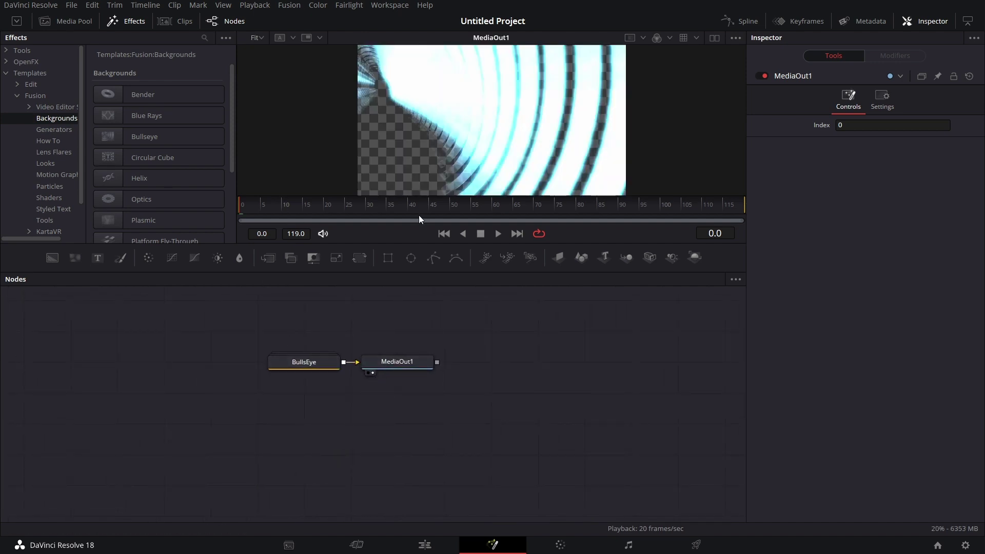
{"action": "left_click", "coordinate": [497, 234]}
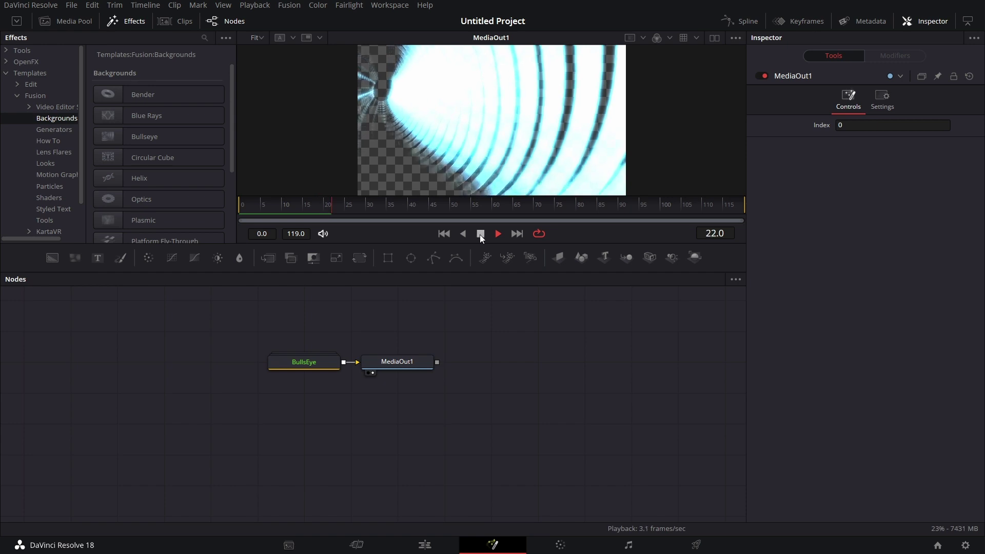
{"action": "left_click", "coordinate": [246, 205]}
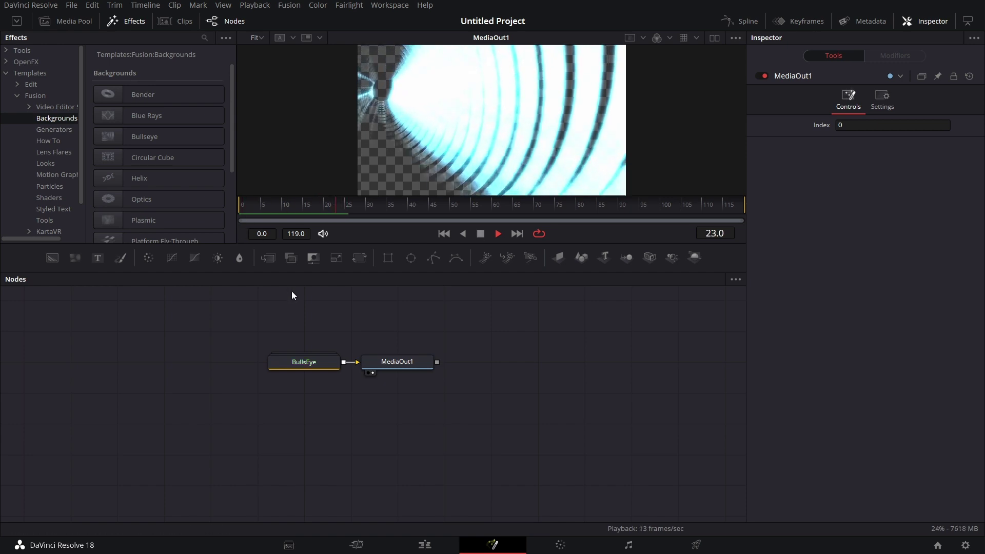
{"action": "left_click", "coordinate": [480, 234]}
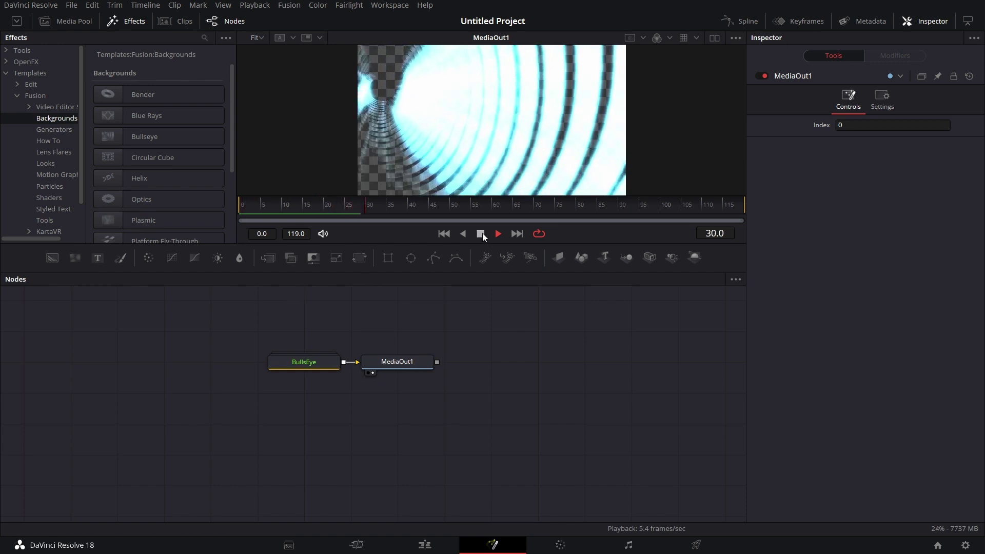
{"action": "left_click_drag", "start_coordinate": [325, 366], "coordinate": [278, 367]}
{"action": "left_click", "coordinate": [277, 364]}
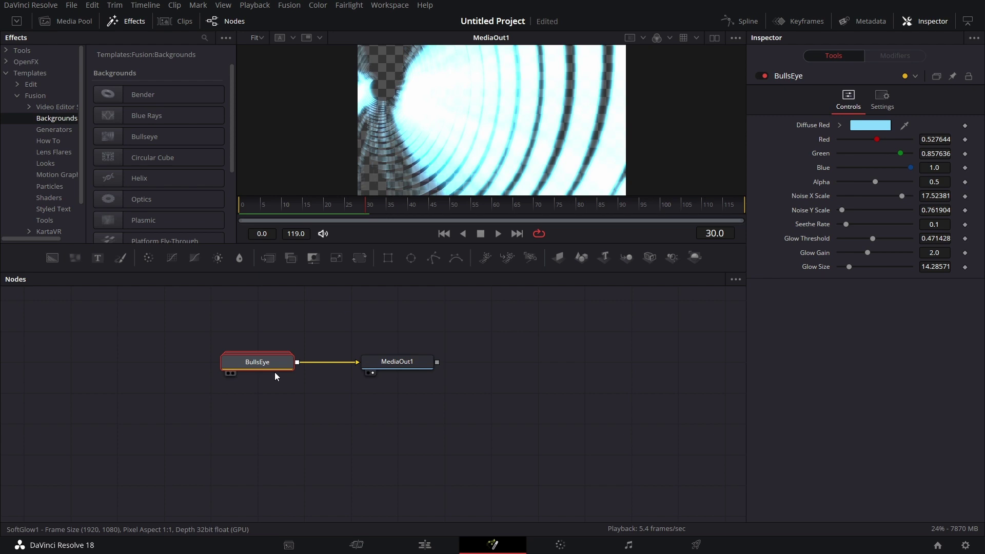
Replace BullsEye with a Visualizer background node, play it, then unlink it from MediaOut1.
{"action": "key", "text": "Delete"}
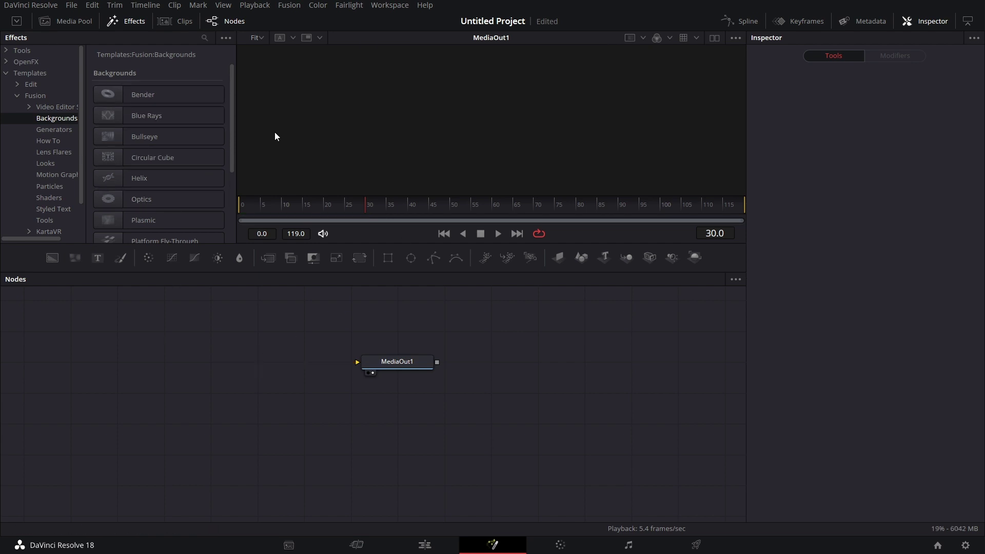
{"action": "left_click_drag", "start_coordinate": [232, 125], "coordinate": [224, 196]}
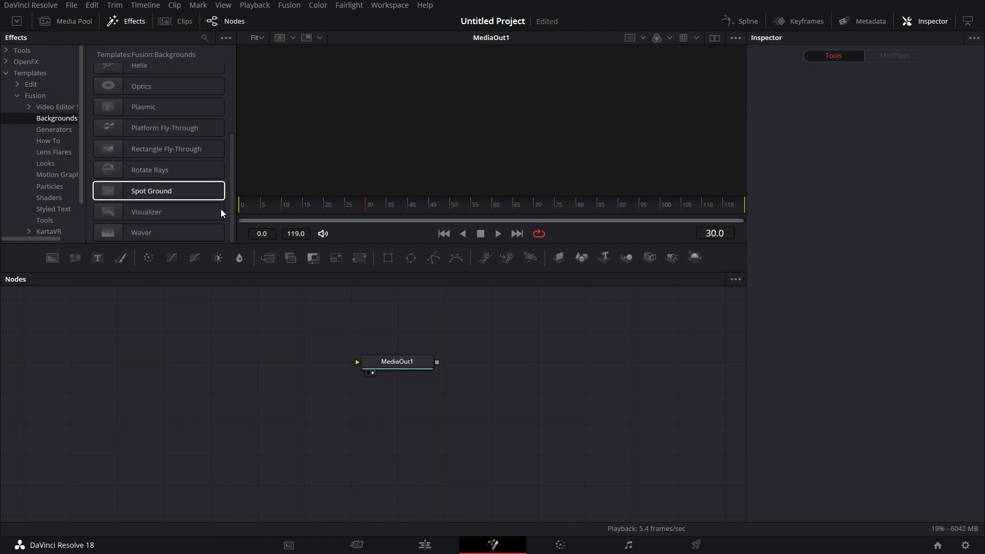
{"action": "left_click", "coordinate": [165, 210]}
{"action": "left_click_drag", "start_coordinate": [165, 210], "coordinate": [358, 363]}
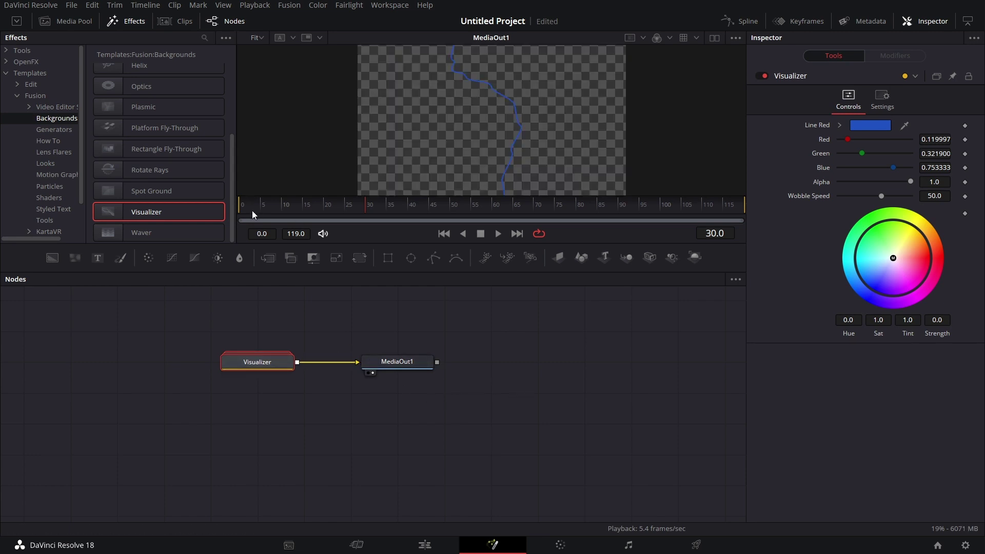
{"action": "left_click", "coordinate": [496, 234]}
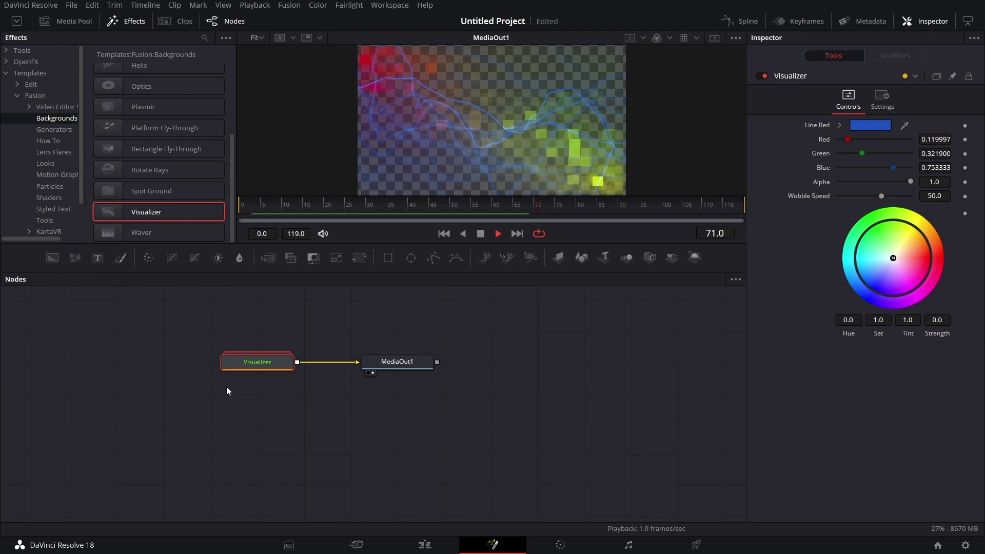
{"action": "left_click_drag", "start_coordinate": [354, 362], "coordinate": [279, 360]}
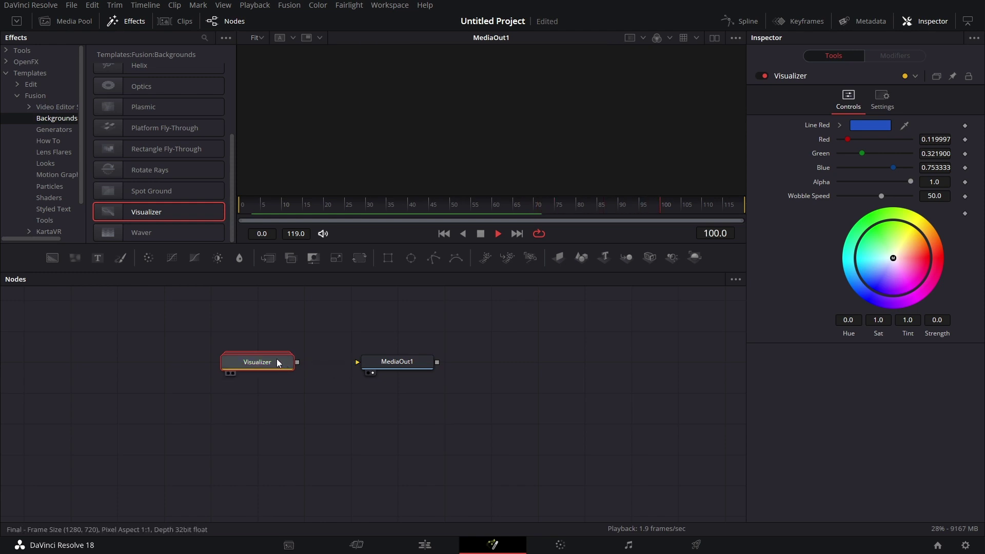
Delete Visualizer, then trial a Generators Checker node at Size 0.78 and delete it.
{"action": "key", "text": "Delete"}
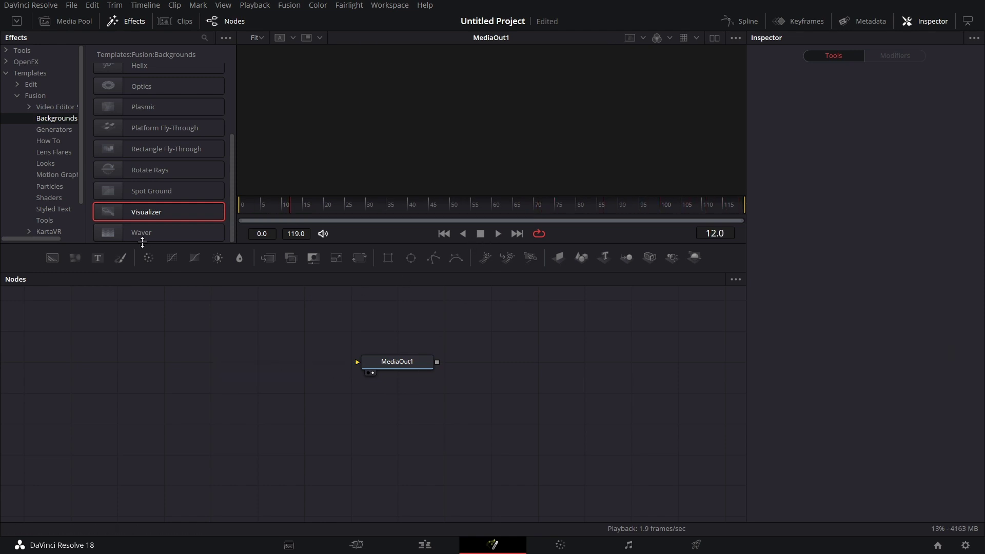
{"action": "left_click", "coordinate": [59, 131]}
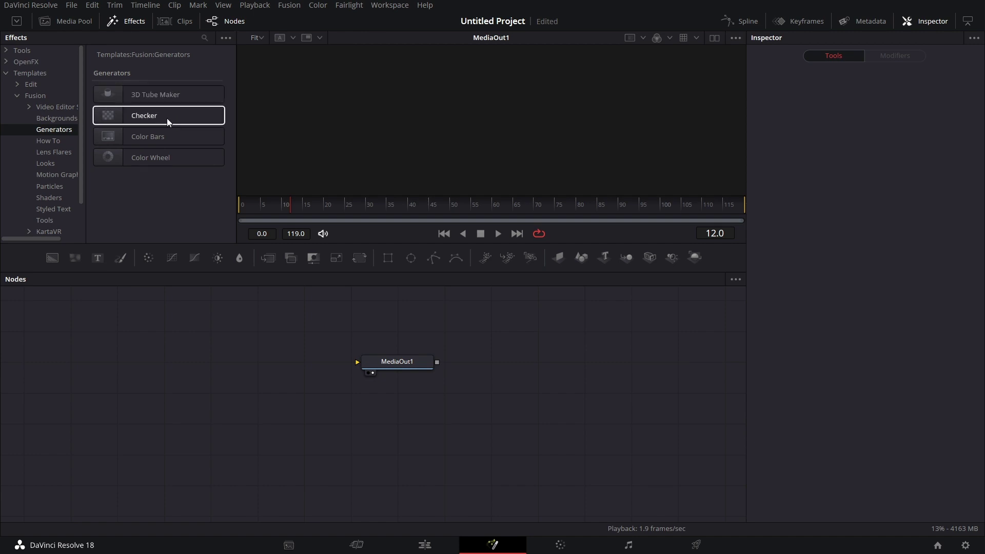
{"action": "left_click_drag", "start_coordinate": [166, 122], "coordinate": [360, 363]}
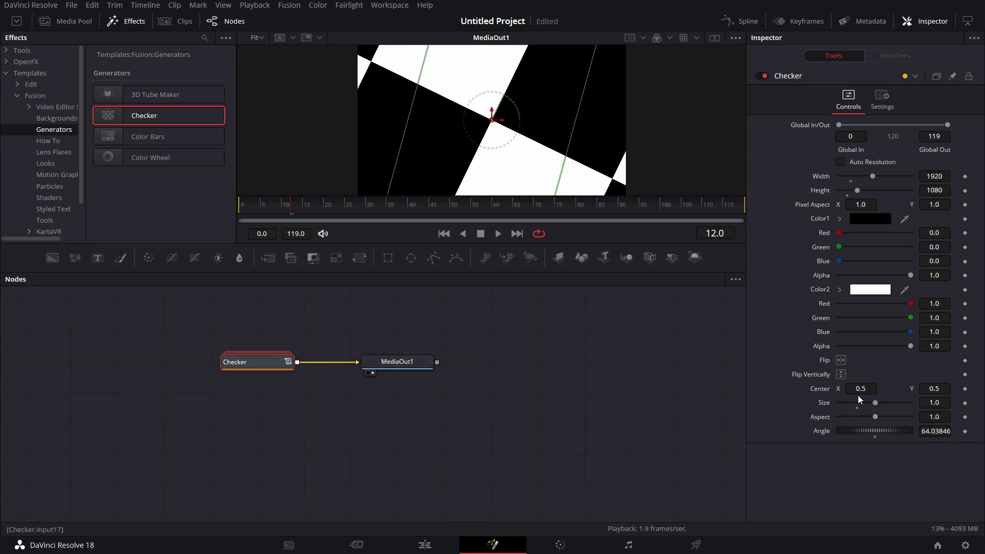
{"action": "left_click_drag", "start_coordinate": [873, 402], "coordinate": [884, 427]}
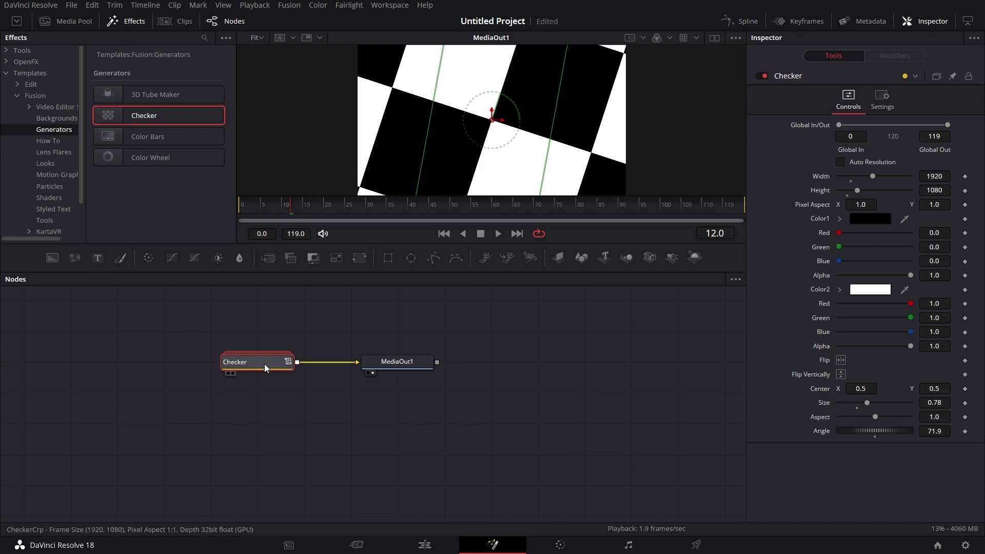
{"action": "key", "text": "Delete"}
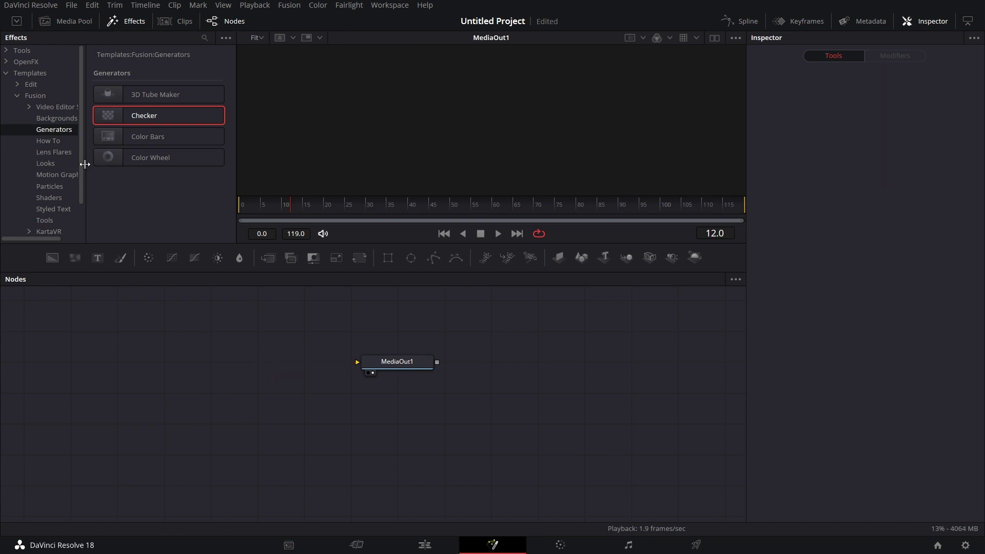
Scroll the Fusion template categories past How To and select Lens Flares.
{"action": "left_click", "coordinate": [56, 141]}
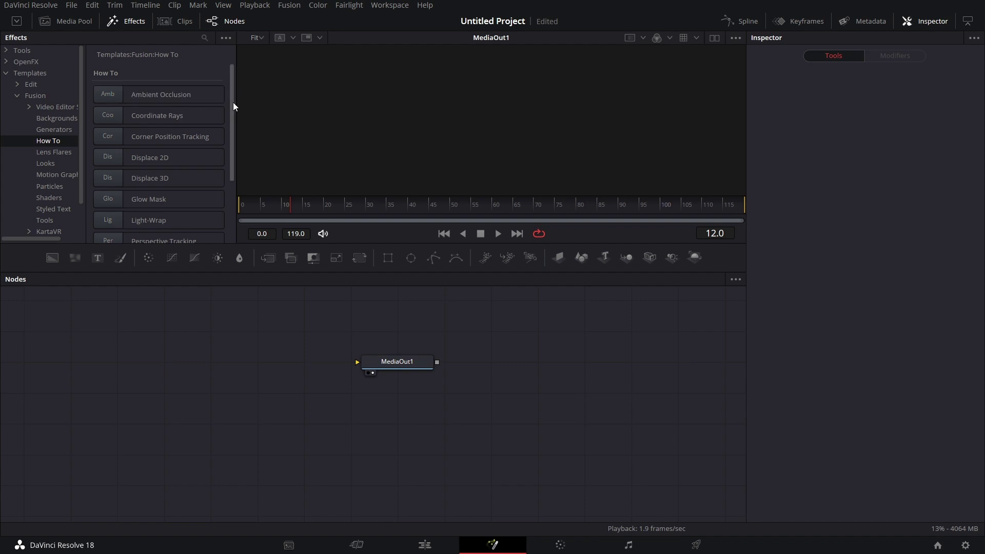
{"action": "mouse_move", "coordinate": [233, 102]}
{"action": "left_mouse_down"}
{"action": "mouse_move", "coordinate": [234, 144]}
{"action": "mouse_move", "coordinate": [232, 111]}
{"action": "left_mouse_up"}
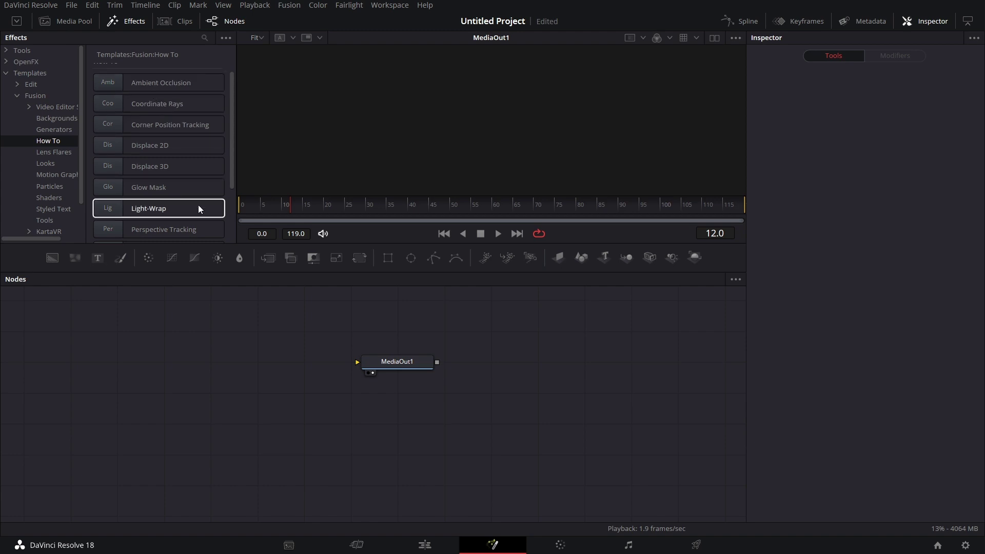
{"action": "left_click_drag", "start_coordinate": [230, 159], "coordinate": [228, 219]}
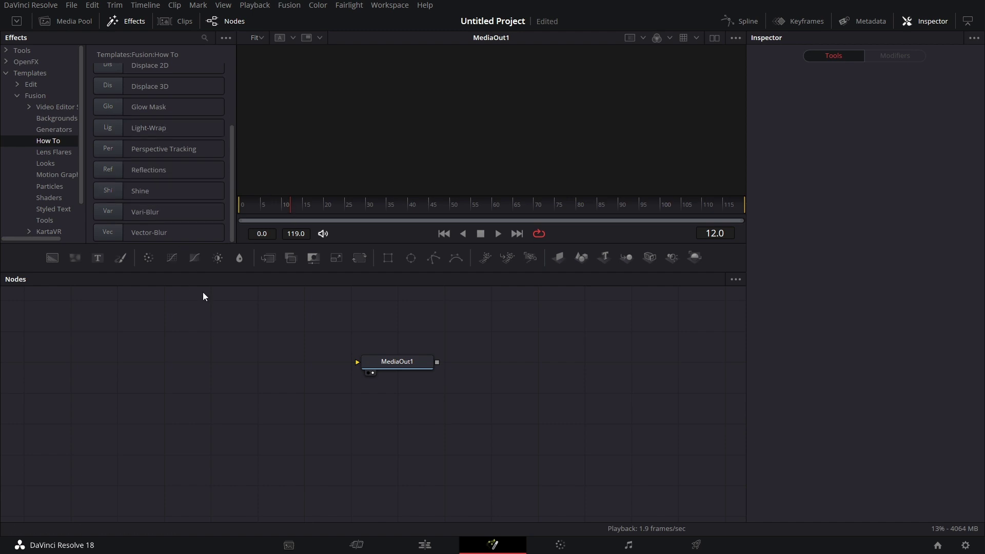
{"action": "left_click", "coordinate": [59, 153]}
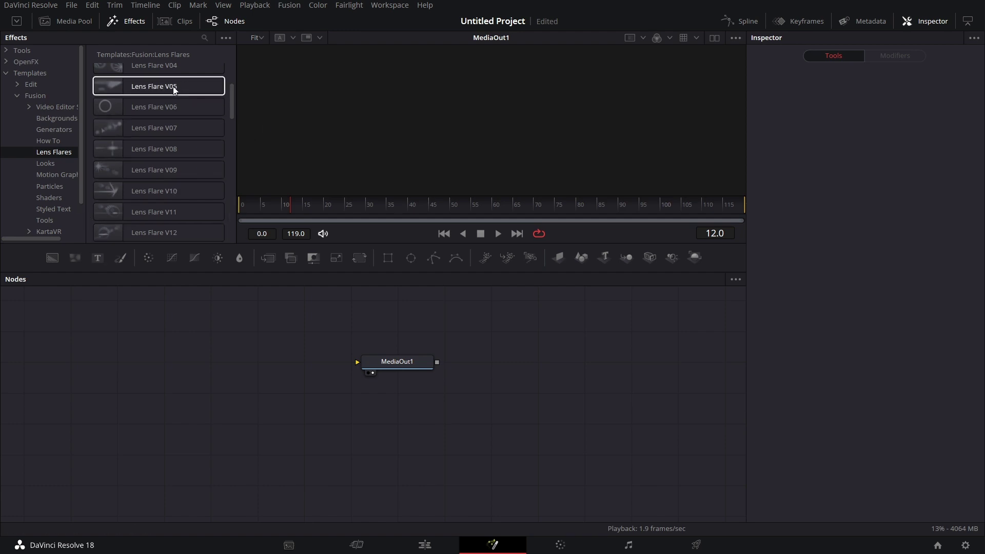
Add a Lens Flare V05 node over the first media clip, wired to MediaOut1.
{"action": "left_click_drag", "start_coordinate": [175, 91], "coordinate": [254, 373]}
{"action": "left_click_drag", "start_coordinate": [343, 405], "coordinate": [421, 407]}
{"action": "left_click", "coordinate": [81, 21]}
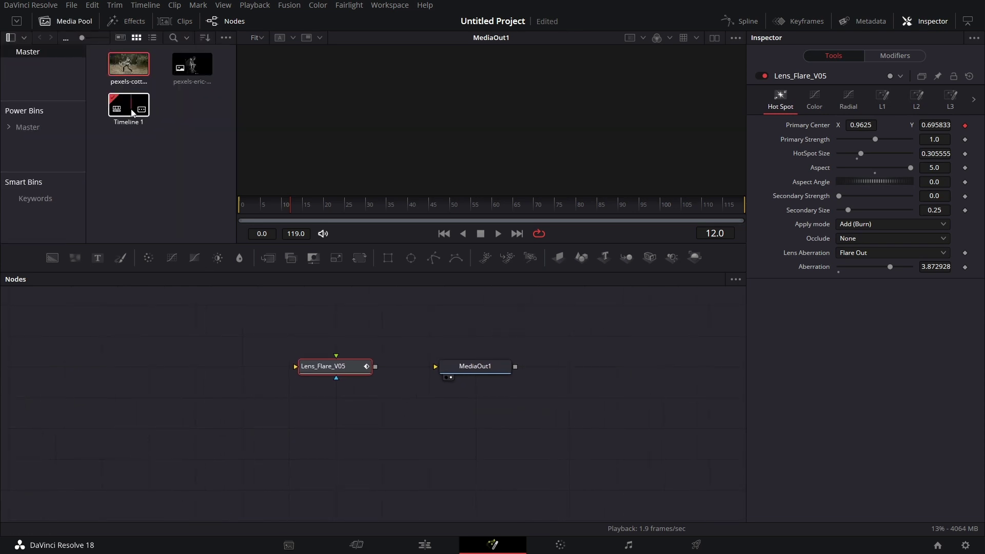
{"action": "left_click_drag", "start_coordinate": [131, 67], "coordinate": [295, 366]}
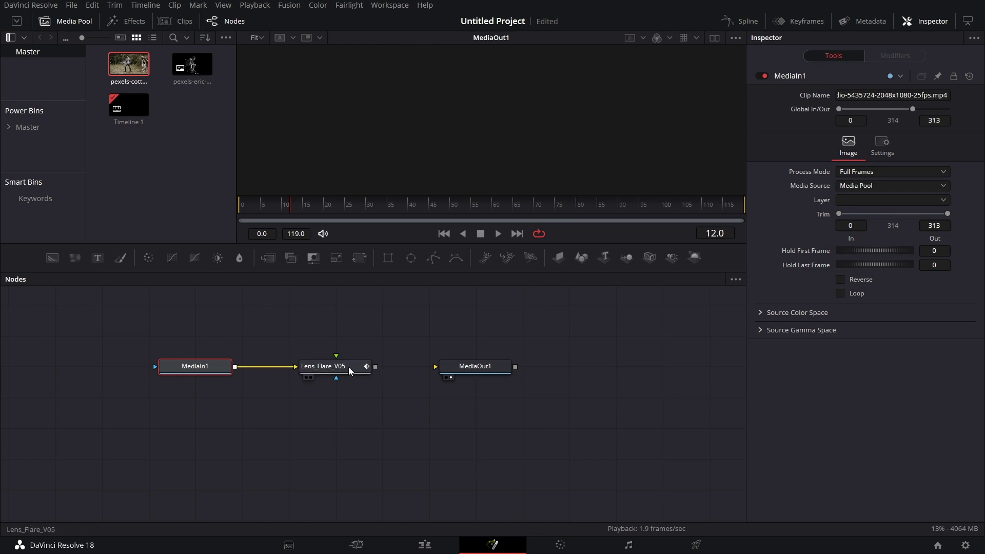
{"action": "left_click_drag", "start_coordinate": [375, 366], "coordinate": [437, 366]}
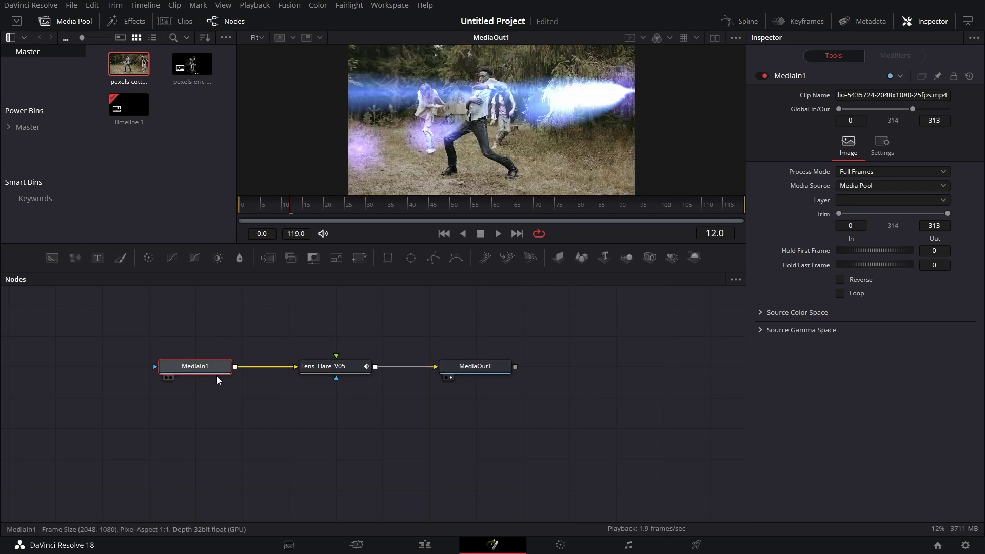
Lower the flare's Primary Strength, then delete it and move MediaIn1 aside, unlinked.
{"action": "left_click", "coordinate": [322, 368]}
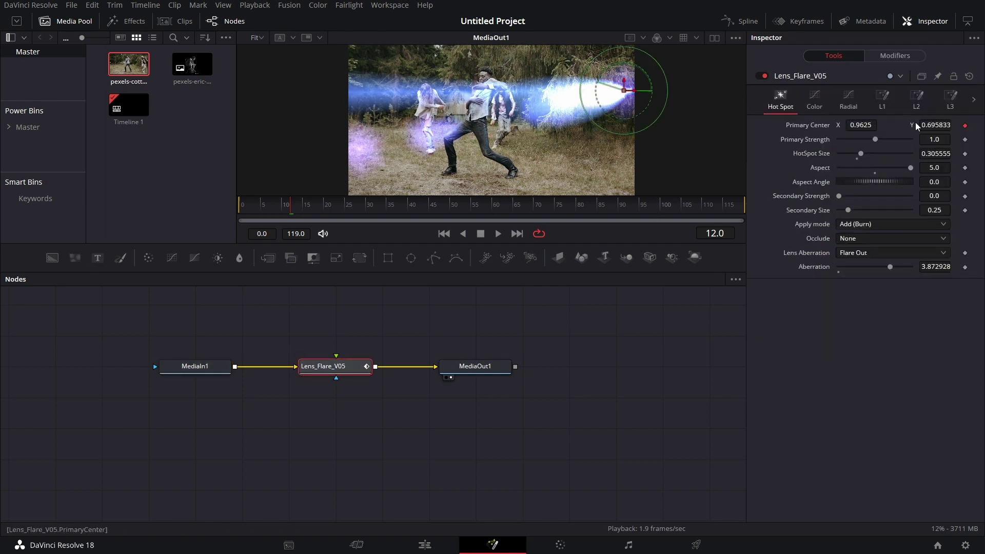
{"action": "left_click_drag", "start_coordinate": [875, 139], "coordinate": [861, 164]}
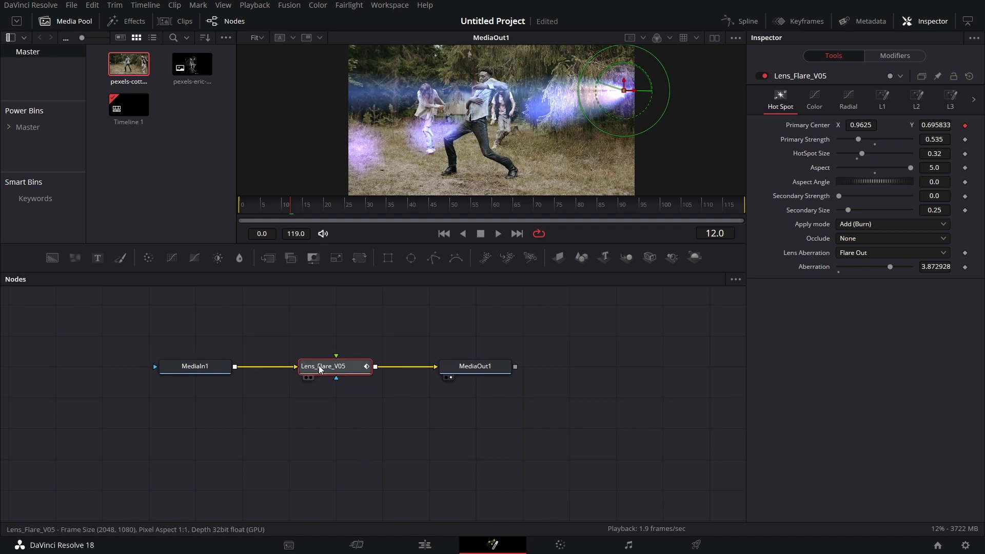
{"action": "key", "text": "Delete"}
{"action": "left_click_drag", "start_coordinate": [400, 371], "coordinate": [82, 487]}
{"action": "left_click", "coordinate": [129, 21]}
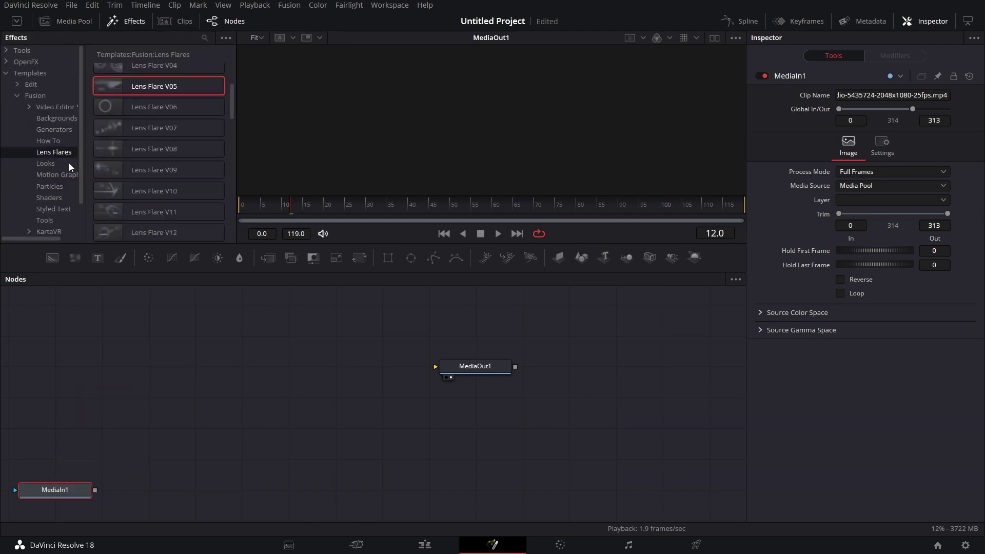
Add a Posterize look after MediaIn1, feeding MediaOut1, with reduced Smoothness.
{"action": "scroll", "coordinate": [221, 128], "scroll_direction": "down", "scroll_amount": 10}
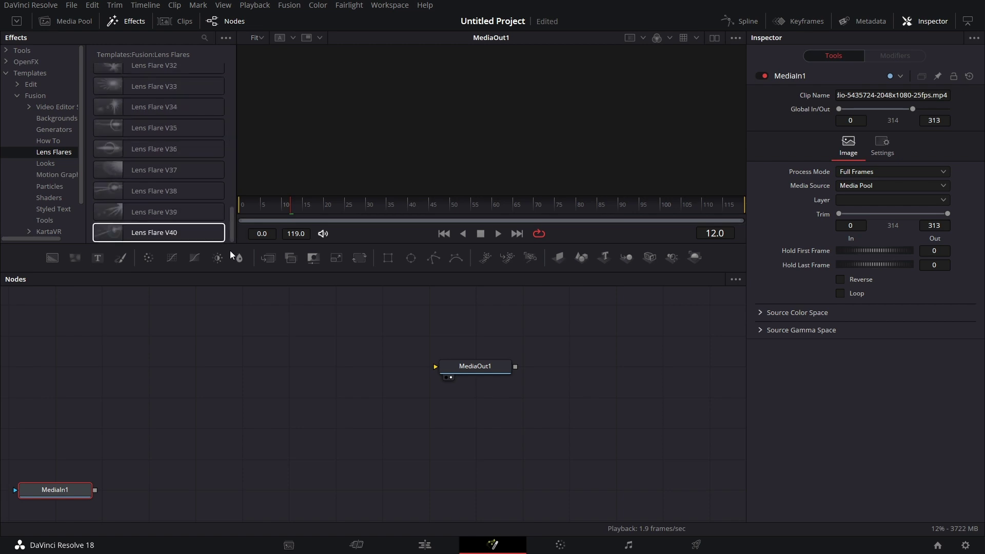
{"action": "left_click", "coordinate": [53, 167]}
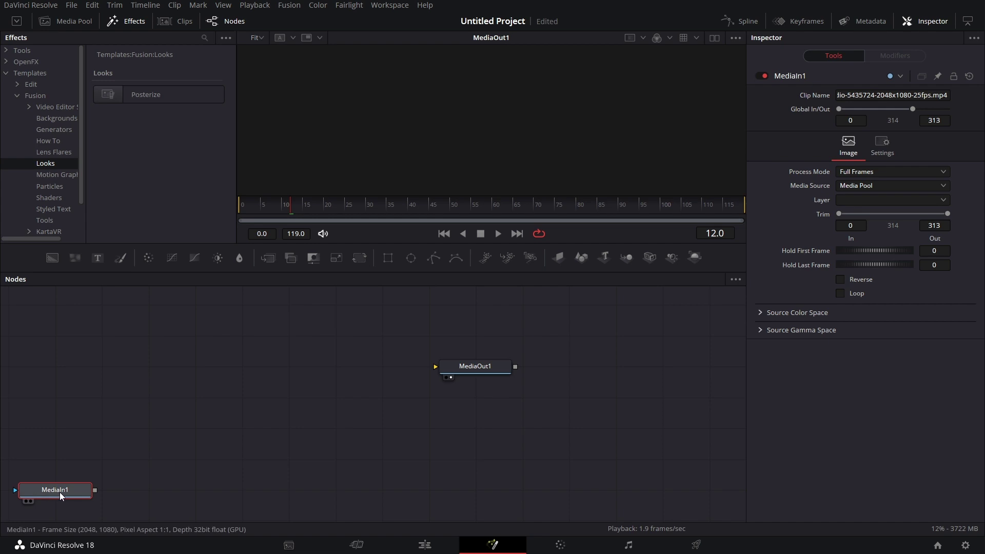
{"action": "left_click_drag", "start_coordinate": [60, 492], "coordinate": [200, 368]}
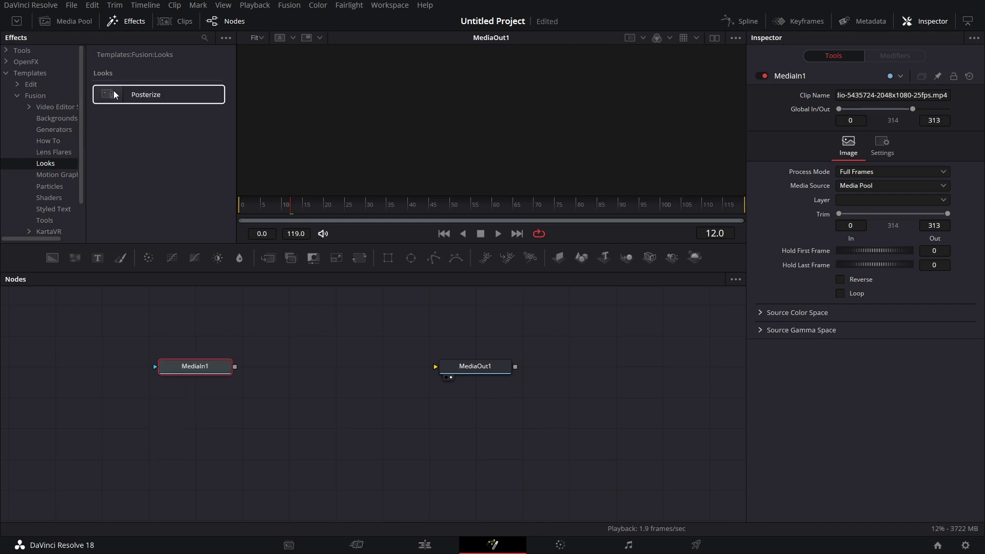
{"action": "left_click", "coordinate": [131, 95]}
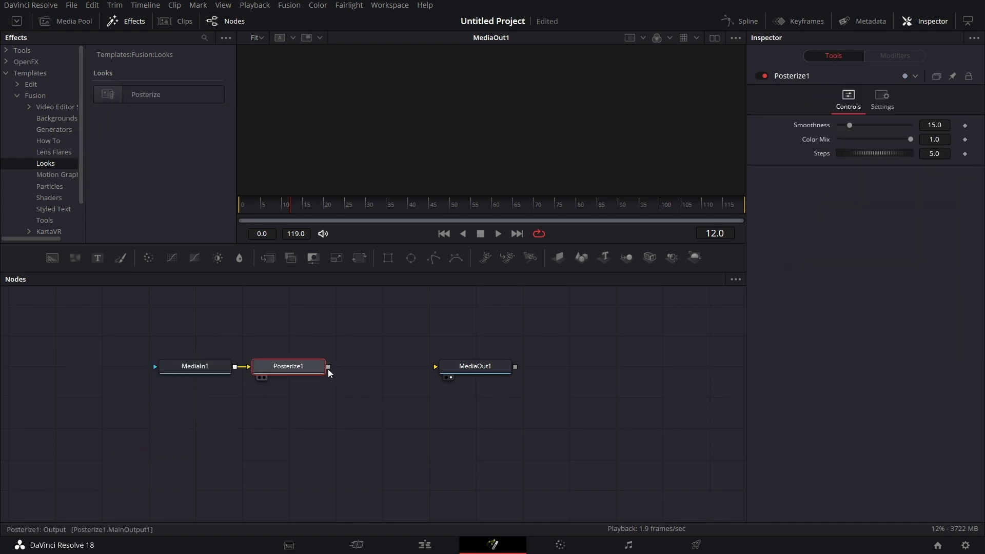
{"action": "left_click_drag", "start_coordinate": [328, 368], "coordinate": [462, 367]}
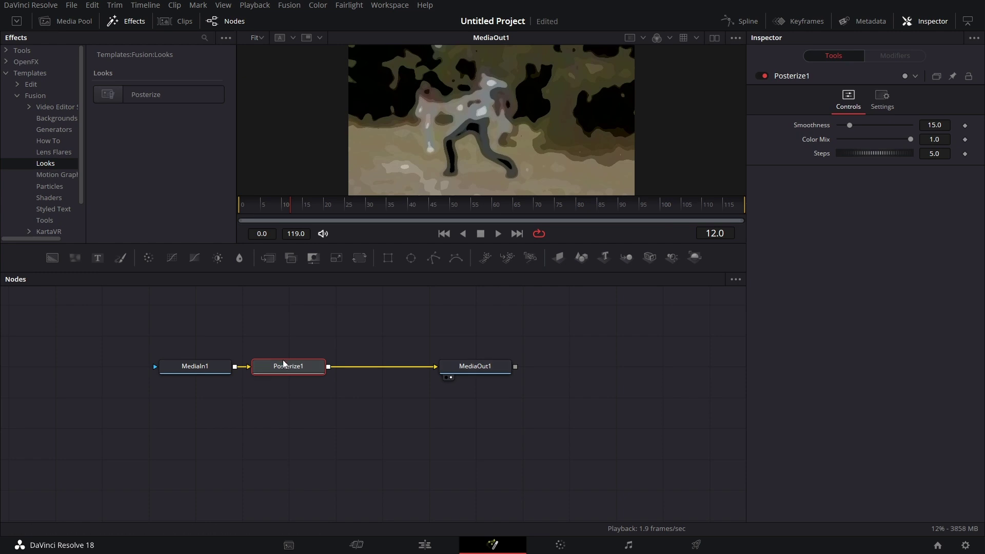
{"action": "mouse_move", "coordinate": [850, 125]}
{"action": "left_mouse_down"}
{"action": "mouse_move", "coordinate": [875, 127]}
{"action": "mouse_move", "coordinate": [835, 129]}
{"action": "mouse_move", "coordinate": [844, 130]}
{"action": "left_mouse_up"}
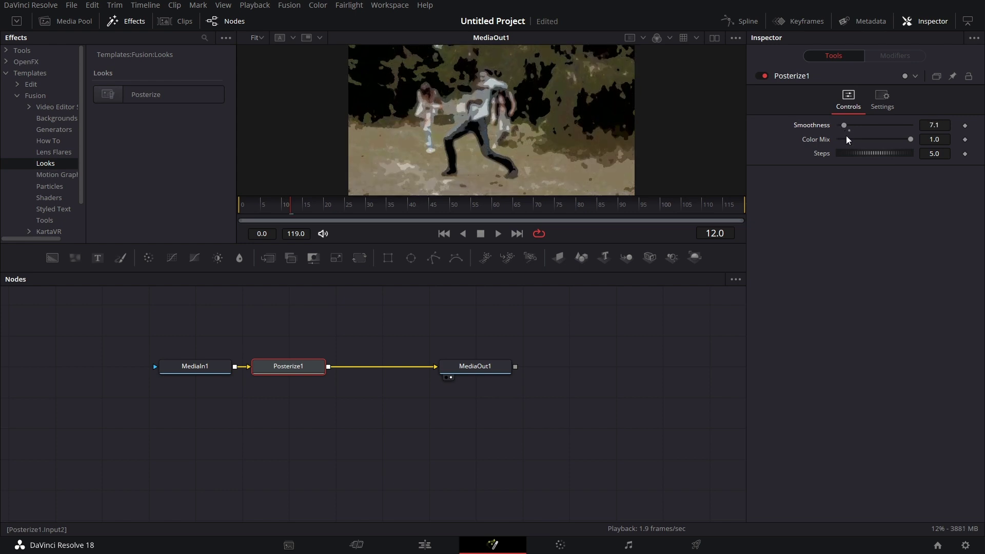
Delete Posterize1, unlink the clip from the output, and list Motion Graphics templates.
{"action": "key", "text": "Delete"}
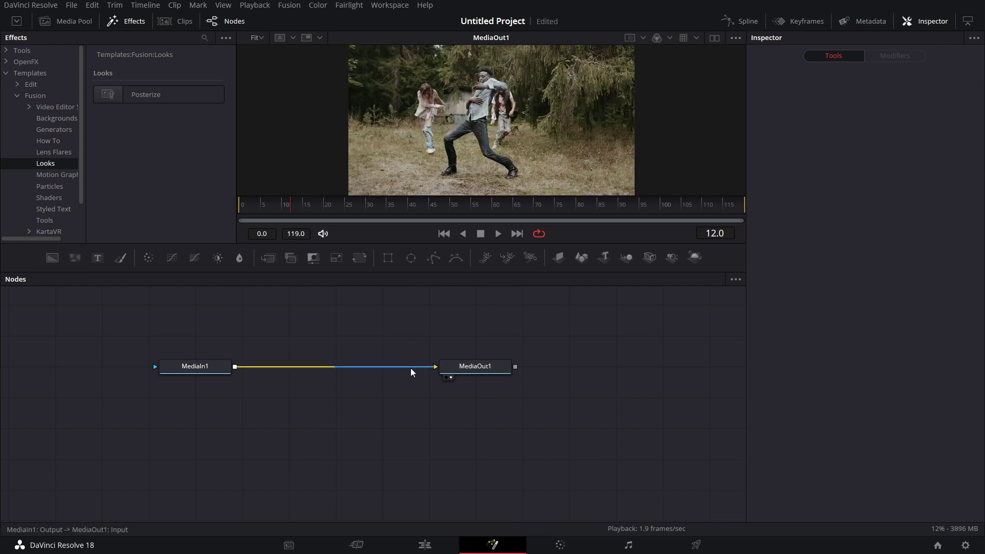
{"action": "left_click_drag", "start_coordinate": [411, 367], "coordinate": [291, 378]}
{"action": "left_click", "coordinate": [61, 175]}
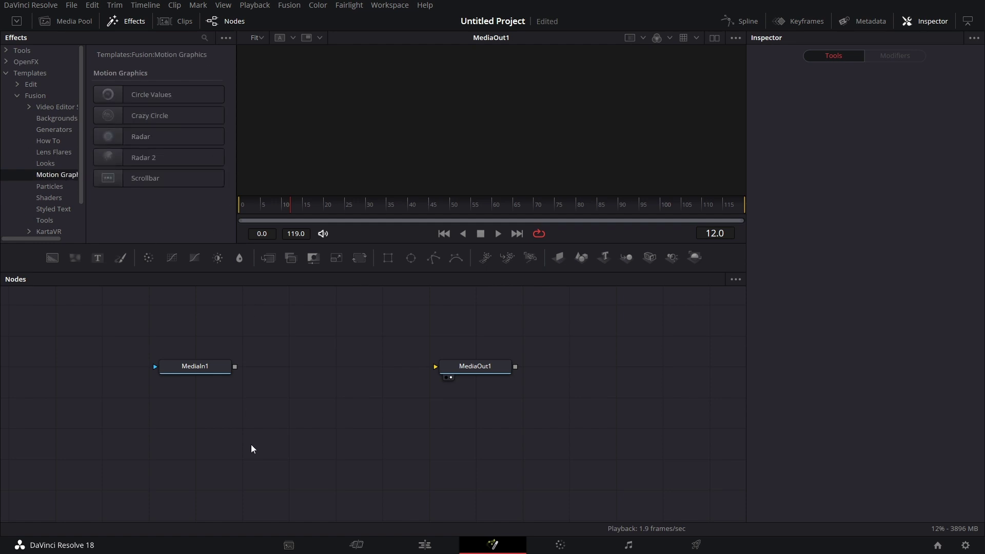
Add Radar 2, view and play it to frame 61, then remove its nodes.
{"action": "left_click_drag", "start_coordinate": [142, 163], "coordinate": [337, 375]}
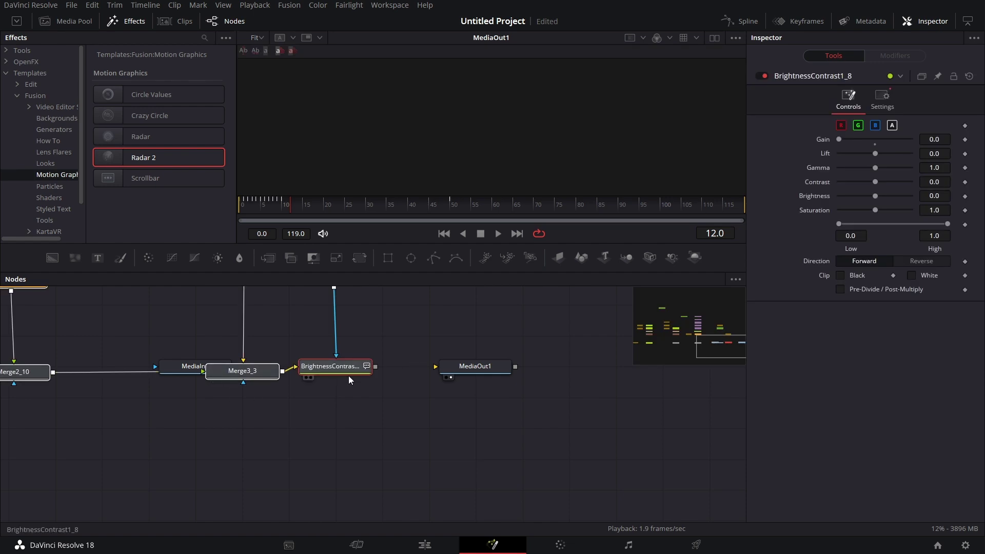
{"action": "key", "text": "2"}
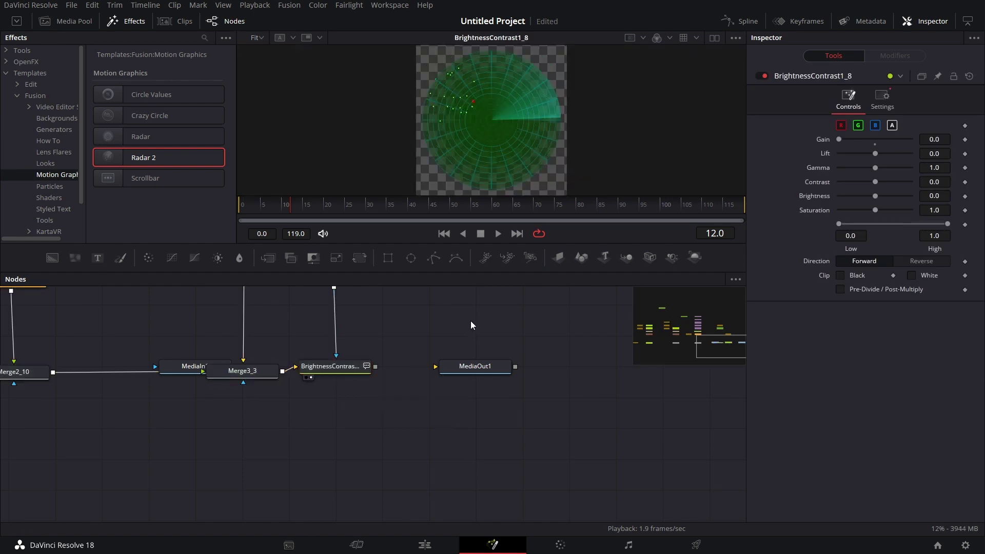
{"action": "left_click", "coordinate": [497, 233]}
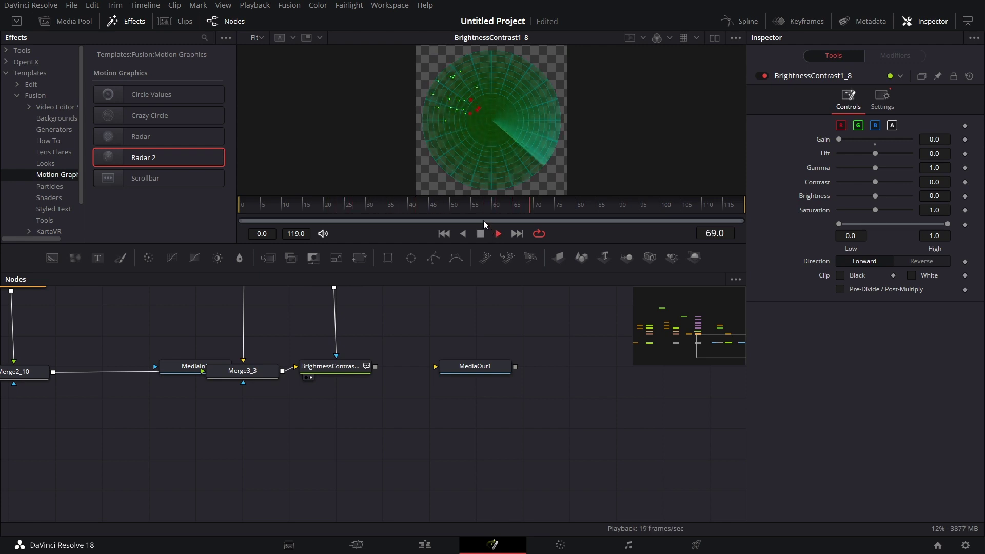
{"action": "key", "text": "space"}
{"action": "left_click_drag", "start_coordinate": [437, 342], "coordinate": [703, 414]}
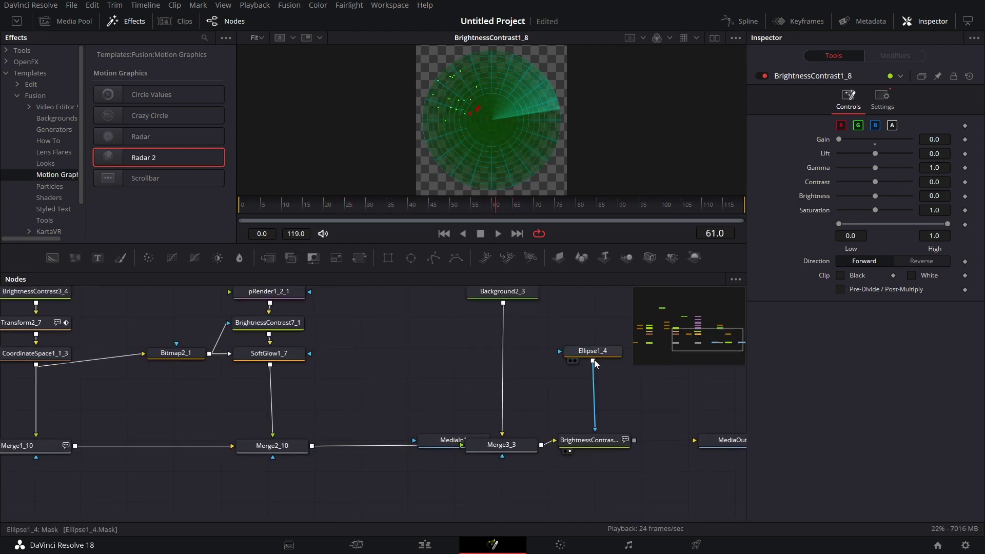
{"action": "key", "text": "ctrl+z"}
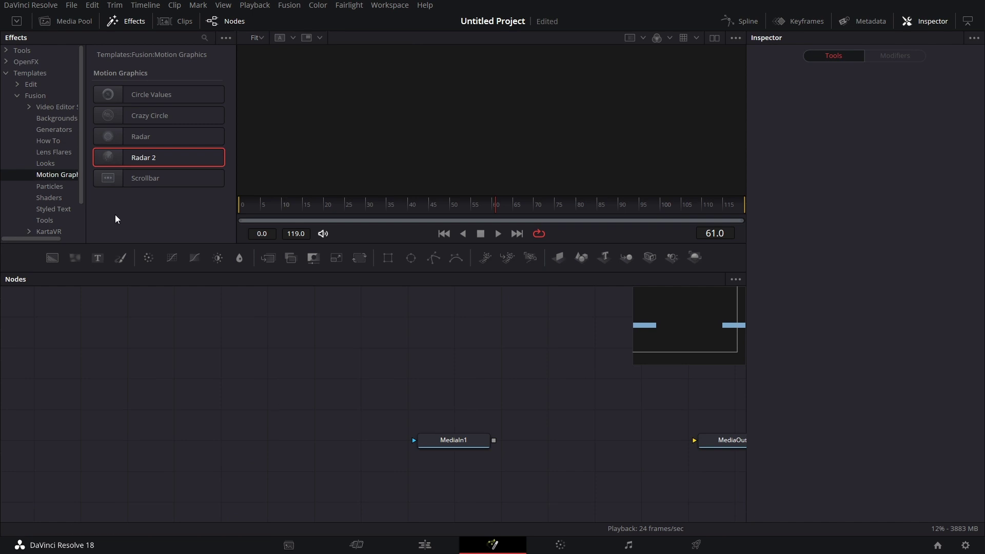
Add the Blowing Leaves particle template and view its render from the first frame.
{"action": "left_click", "coordinate": [60, 187]}
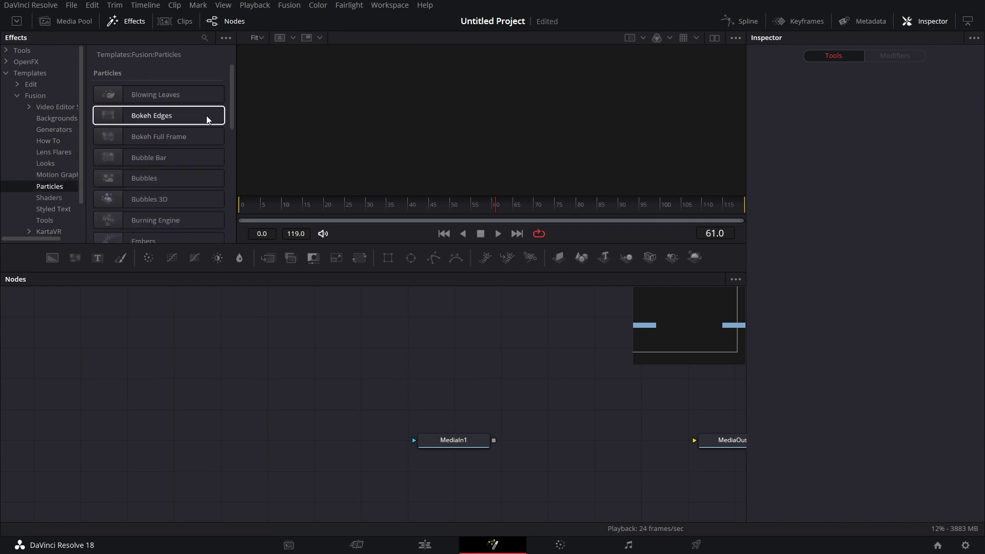
{"action": "scroll", "coordinate": [231, 99], "scroll_direction": "down", "scroll_amount": 1}
{"action": "scroll", "coordinate": [230, 89], "scroll_direction": "up", "scroll_amount": 1}
{"action": "left_click_drag", "start_coordinate": [172, 100], "coordinate": [236, 393]}
{"action": "key", "text": "1"}
{"action": "left_click", "coordinate": [245, 214]}
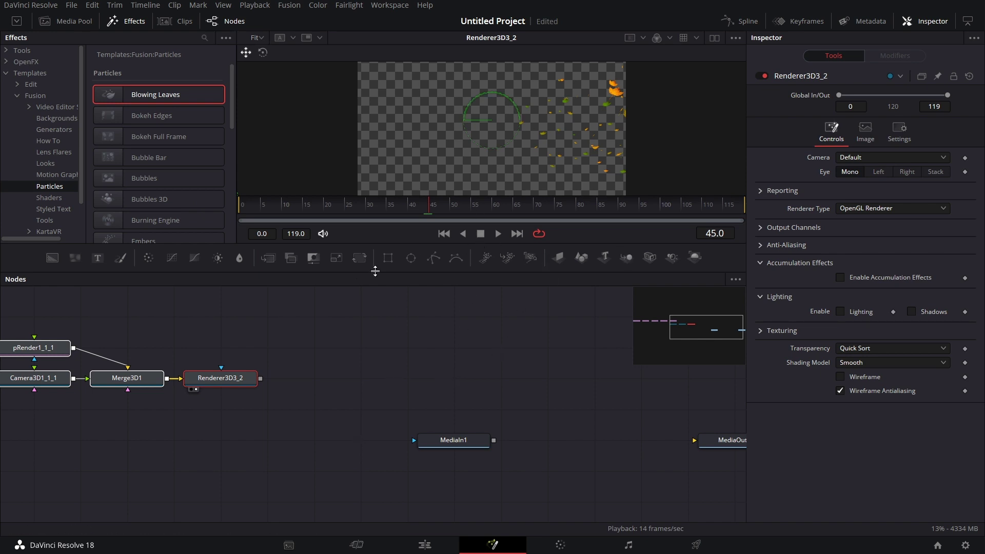
Frame all eight Blowing Leaves nodes, marquee-select them and delete them.
{"action": "left_click_drag", "start_coordinate": [317, 374], "coordinate": [600, 408]}
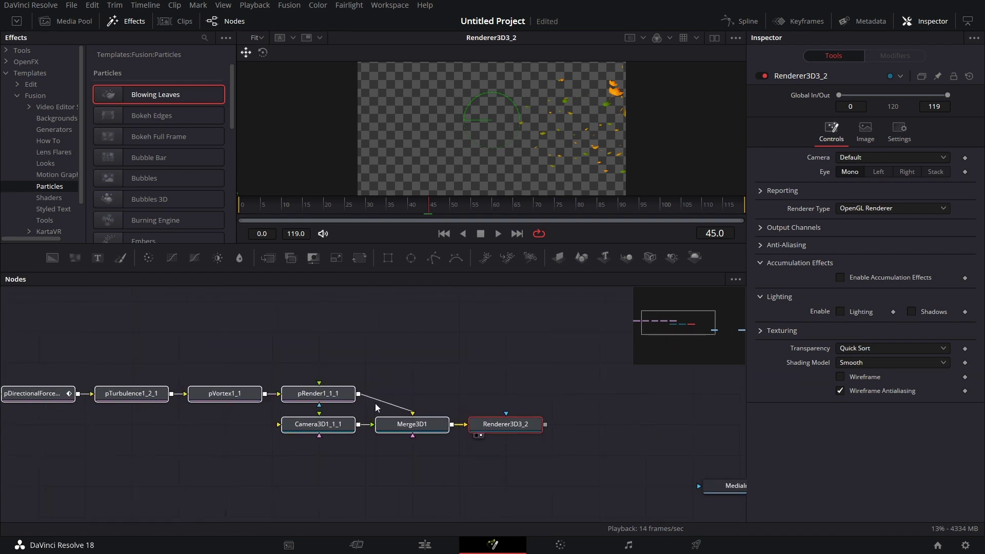
{"action": "left_click_drag", "start_coordinate": [343, 383], "coordinate": [526, 329]}
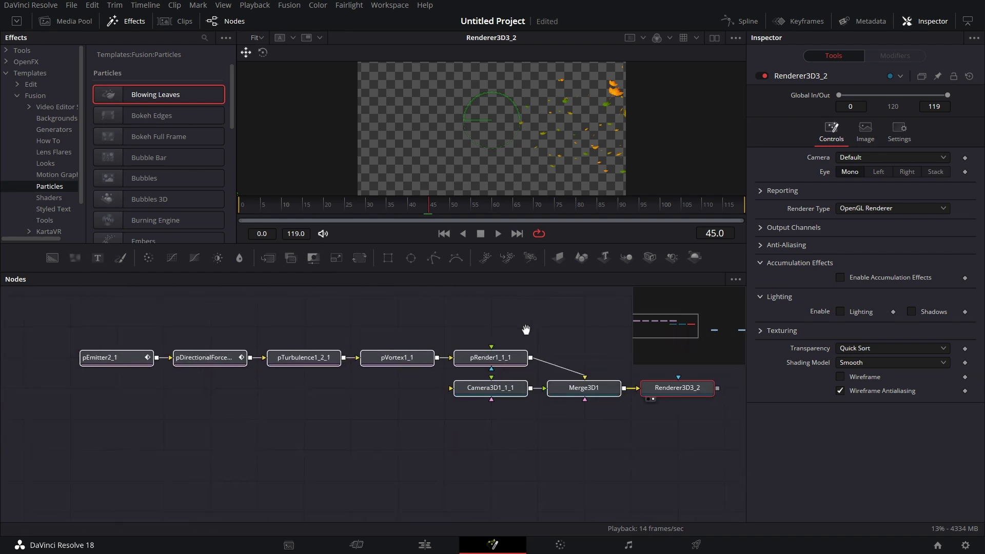
{"action": "left_click", "coordinate": [371, 321]}
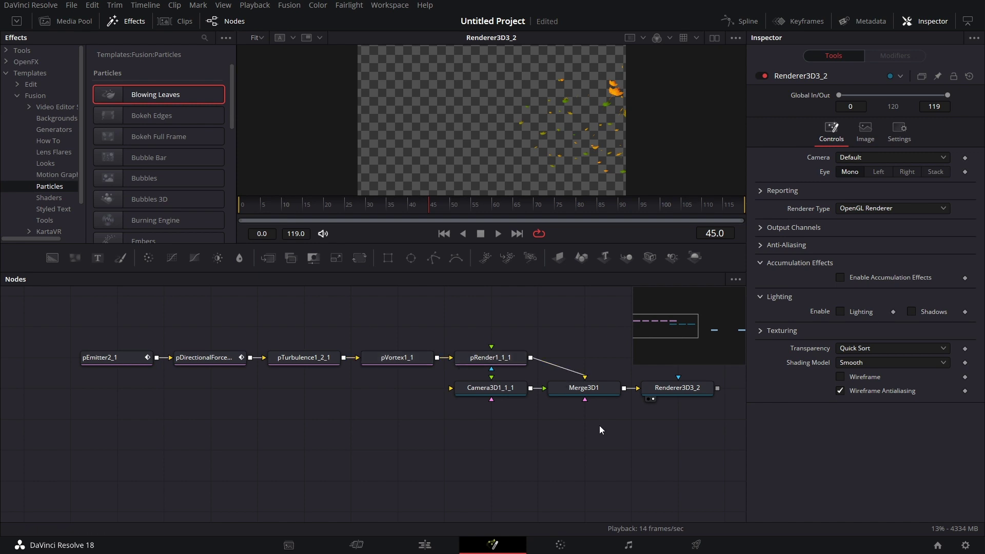
{"action": "left_click_drag", "start_coordinate": [598, 427], "coordinate": [503, 417]}
{"action": "left_click_drag", "start_coordinate": [630, 418], "coordinate": [334, 404]}
{"action": "left_click_drag", "start_coordinate": [255, 383], "coordinate": [629, 442]}
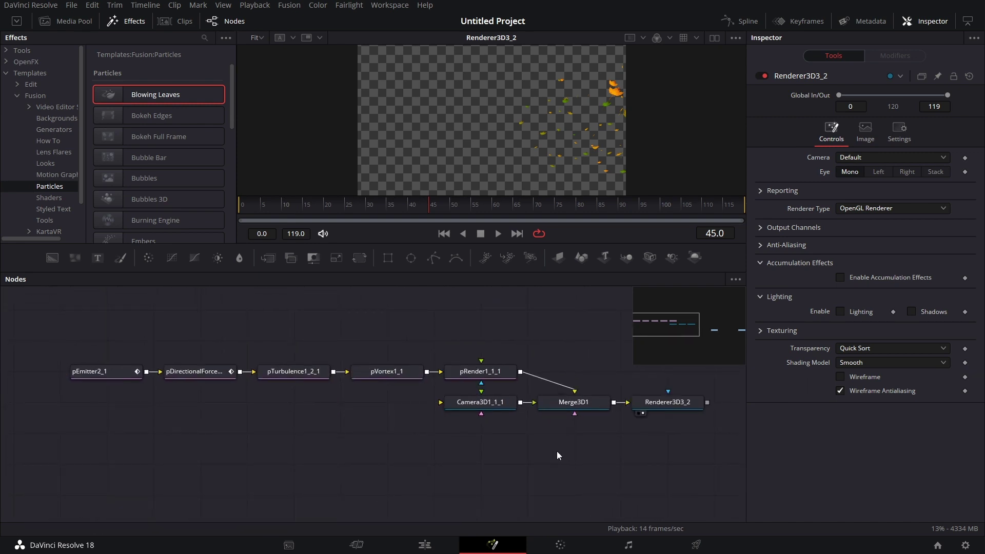
{"action": "left_click_drag", "start_coordinate": [537, 447], "coordinate": [578, 425]}
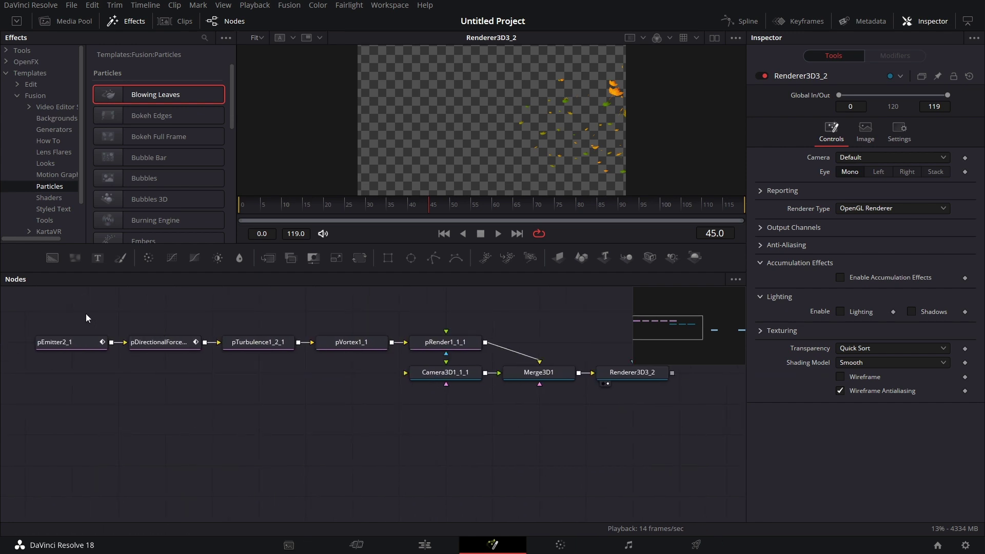
{"action": "left_click_drag", "start_coordinate": [86, 318], "coordinate": [621, 385]}
{"action": "key", "text": "Delete"}
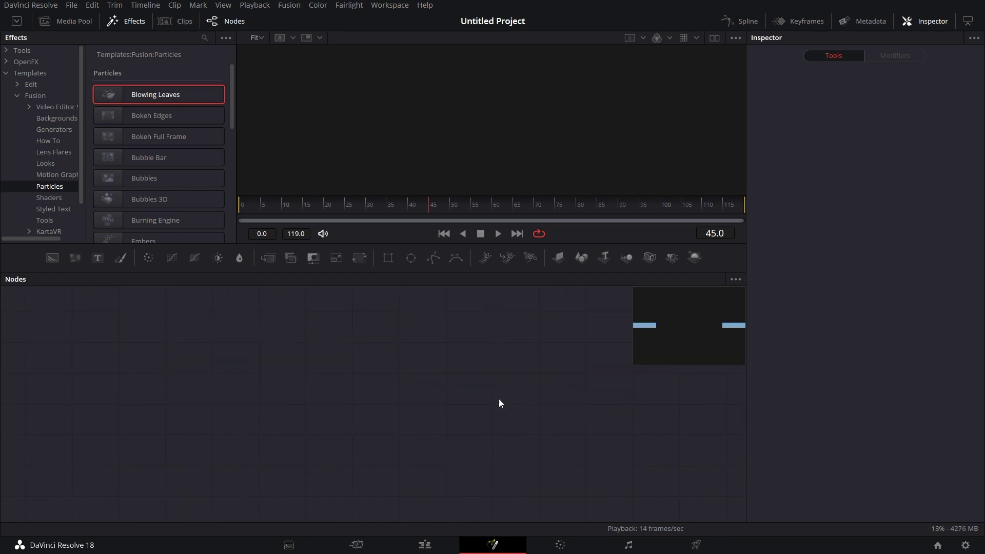
Add a Text3D node reading 'resolve' and a Chrome shader node from the Shaders templates.
{"action": "left_click", "coordinate": [47, 198]}
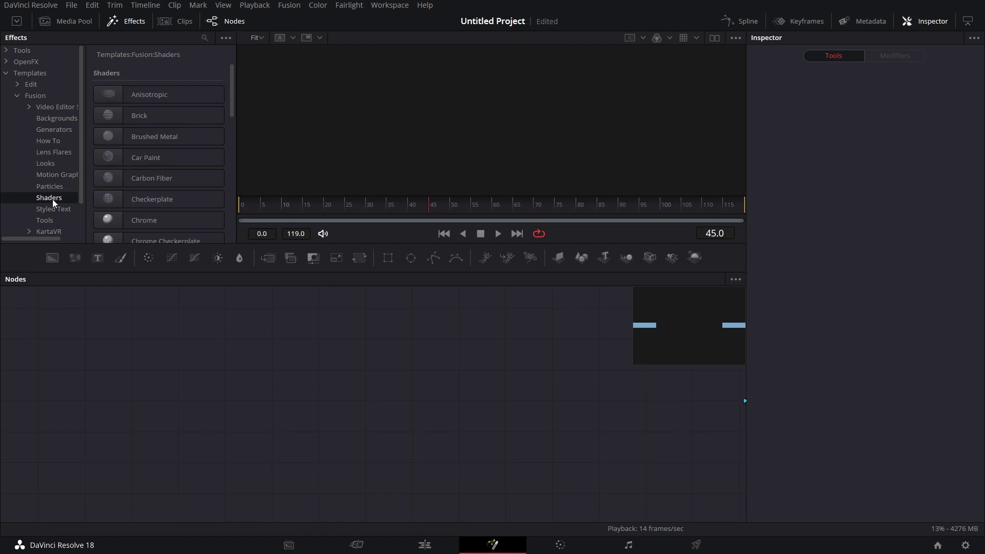
{"action": "left_click_drag", "start_coordinate": [232, 96], "coordinate": [234, 139]}
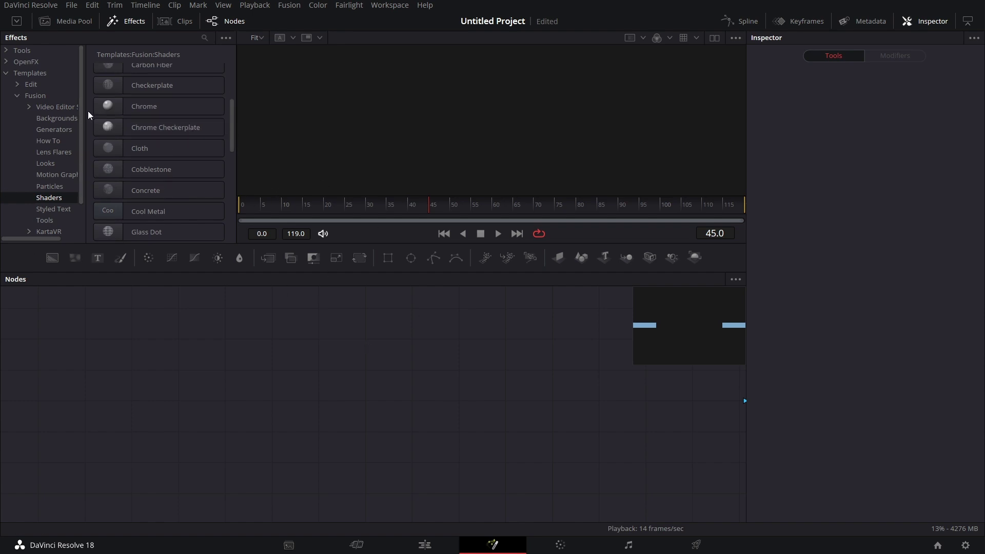
{"action": "left_click_drag", "start_coordinate": [606, 263], "coordinate": [310, 370]}
{"action": "left_click", "coordinate": [781, 162]}
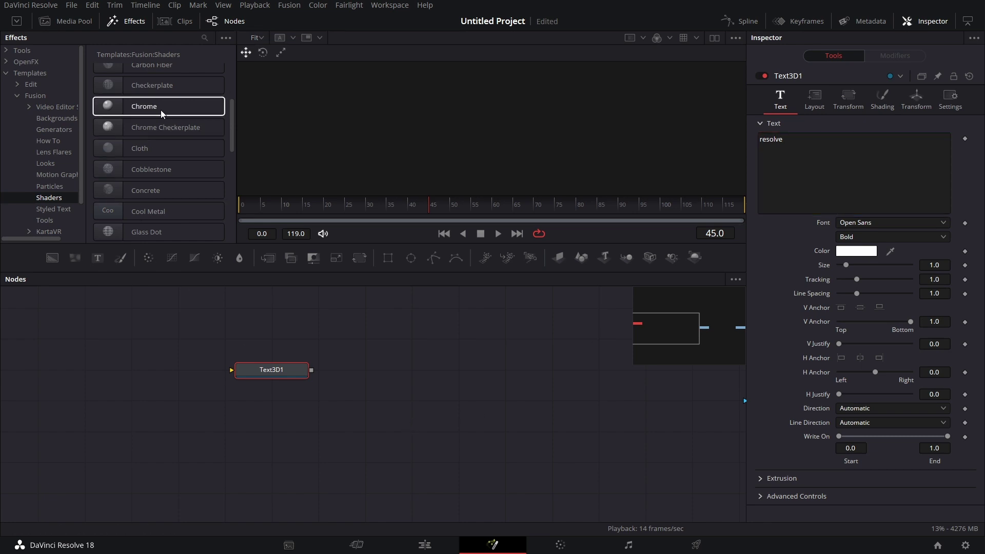
{"action": "left_click_drag", "start_coordinate": [161, 114], "coordinate": [383, 339]}
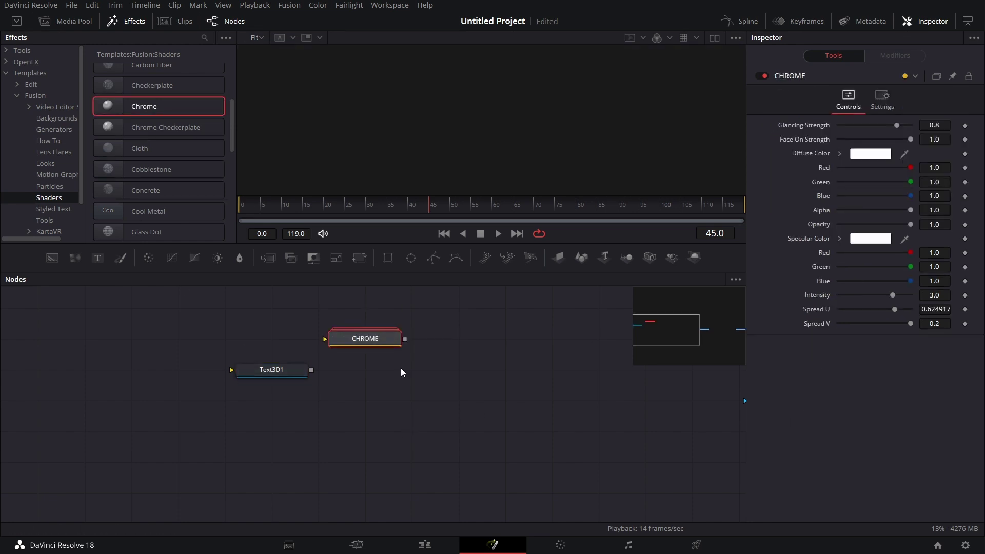
Add a Replace Material 3D node and wire Chrome and Text3D1 into it.
{"action": "key", "text": "shift+space"}
{"action": "type", "text": "repl"}
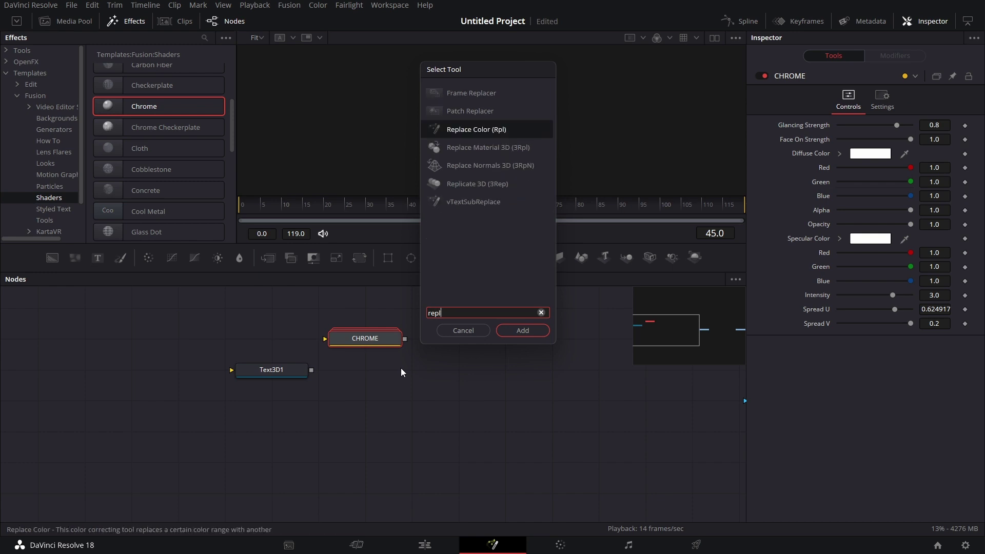
{"action": "left_click", "coordinate": [510, 150]}
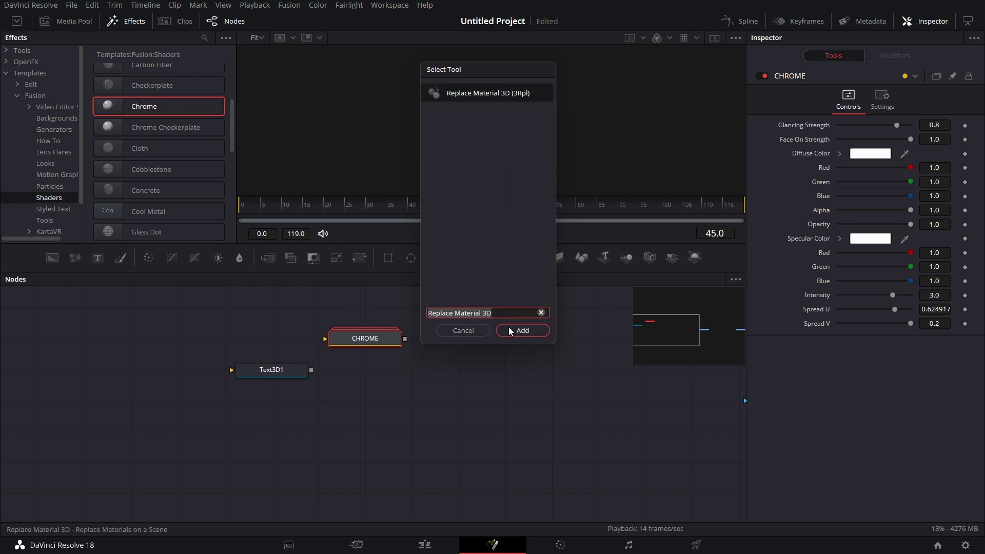
{"action": "left_click", "coordinate": [523, 330]}
{"action": "left_click_drag", "start_coordinate": [467, 348], "coordinate": [366, 378]}
{"action": "left_click_drag", "start_coordinate": [404, 339], "coordinate": [394, 369]}
{"action": "left_click_drag", "start_coordinate": [311, 371], "coordinate": [353, 374]}
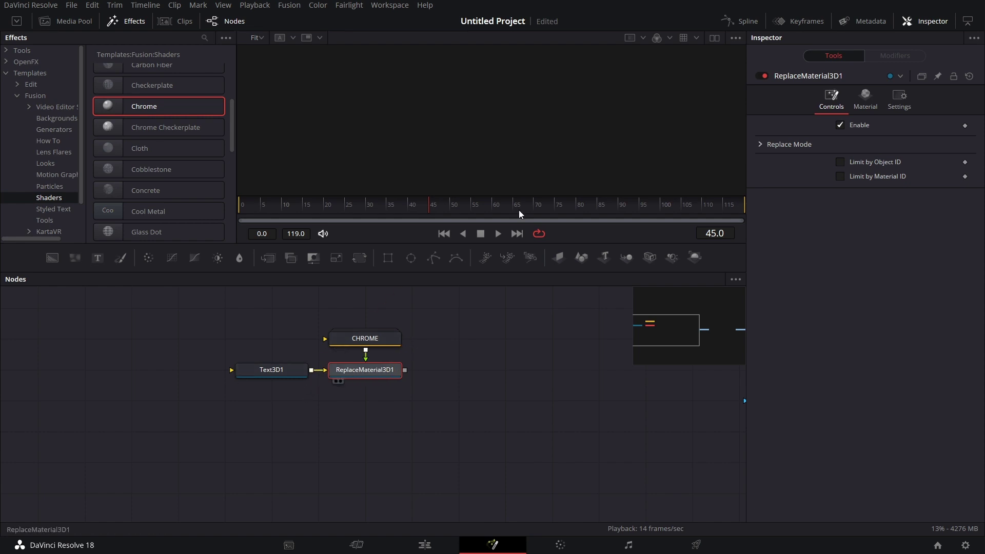
Preview the chrome resolve text with Text3D1 extrusion depth 0.0467, then select its three nodes.
{"action": "key", "text": "1"}
{"action": "mouse_move", "coordinate": [555, 127]}
{"action": "left_mouse_down"}
{"action": "mouse_move", "coordinate": [540, 149]}
{"action": "mouse_move", "coordinate": [462, 152]}
{"action": "mouse_move", "coordinate": [500, 102]}
{"action": "mouse_move", "coordinate": [585, 159]}
{"action": "mouse_move", "coordinate": [598, 113]}
{"action": "left_mouse_up"}
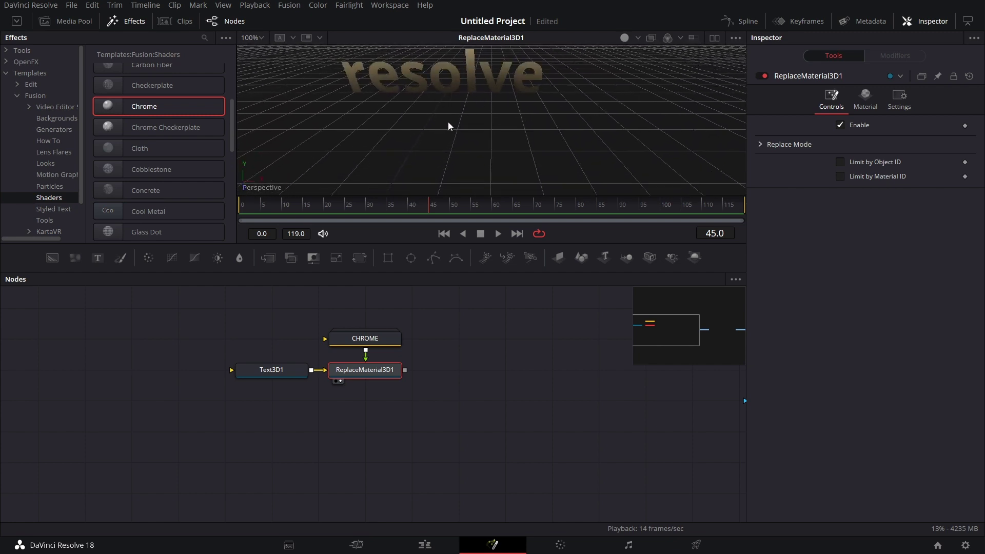
{"action": "left_click", "coordinate": [280, 374]}
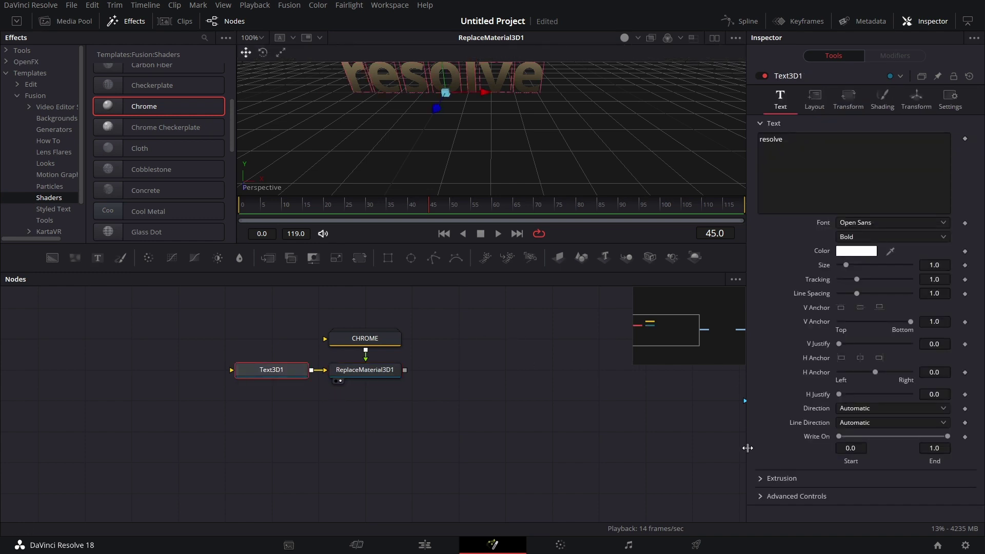
{"action": "left_click", "coordinate": [761, 479]}
{"action": "scroll", "coordinate": [816, 452], "scroll_direction": "down", "scroll_amount": 3}
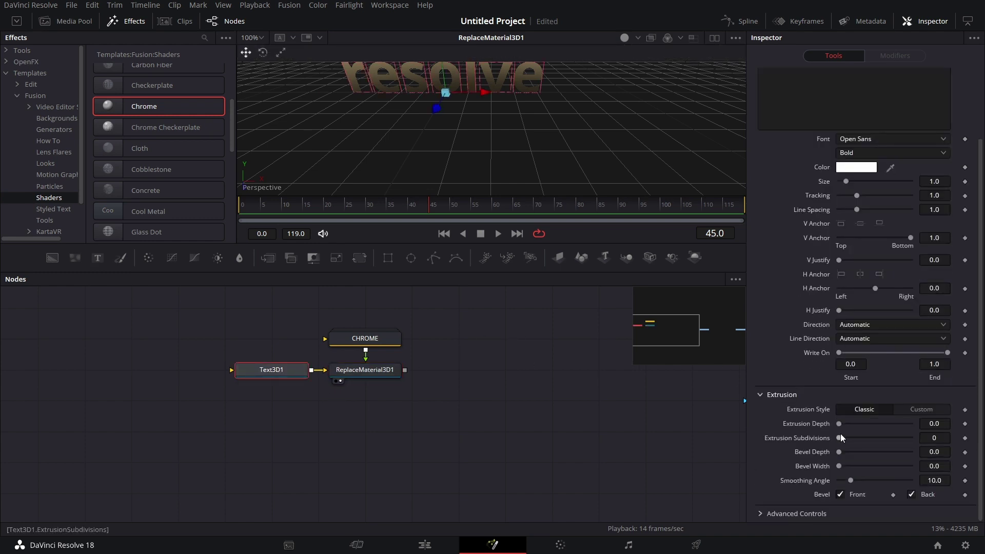
{"action": "left_click_drag", "start_coordinate": [918, 423], "coordinate": [935, 423]}
{"action": "left_click_drag", "start_coordinate": [433, 120], "coordinate": [418, 75]}
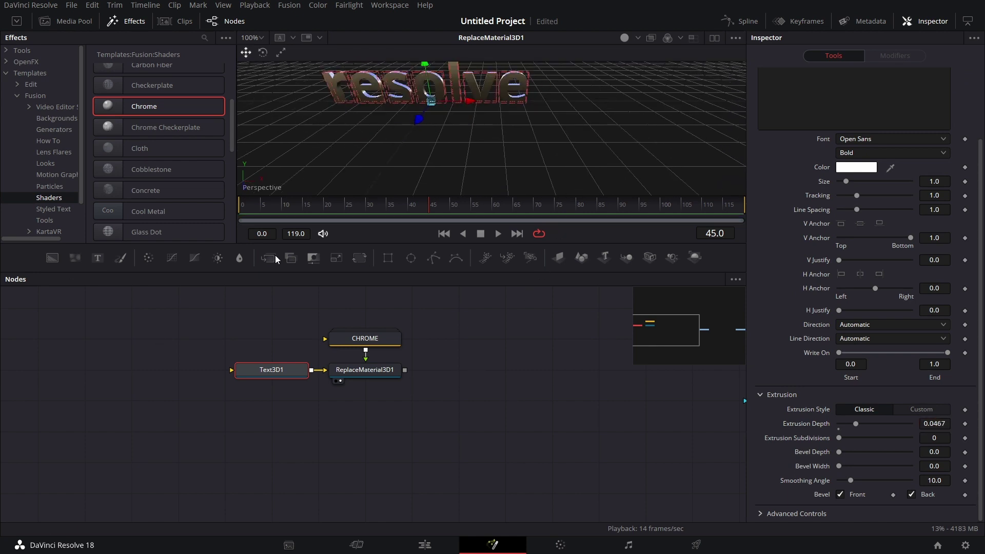
{"action": "left_click_drag", "start_coordinate": [254, 319], "coordinate": [382, 384]}
Delete the three chrome text nodes and browse the Fusion Styled Text templates list.
{"action": "key", "text": "Delete"}
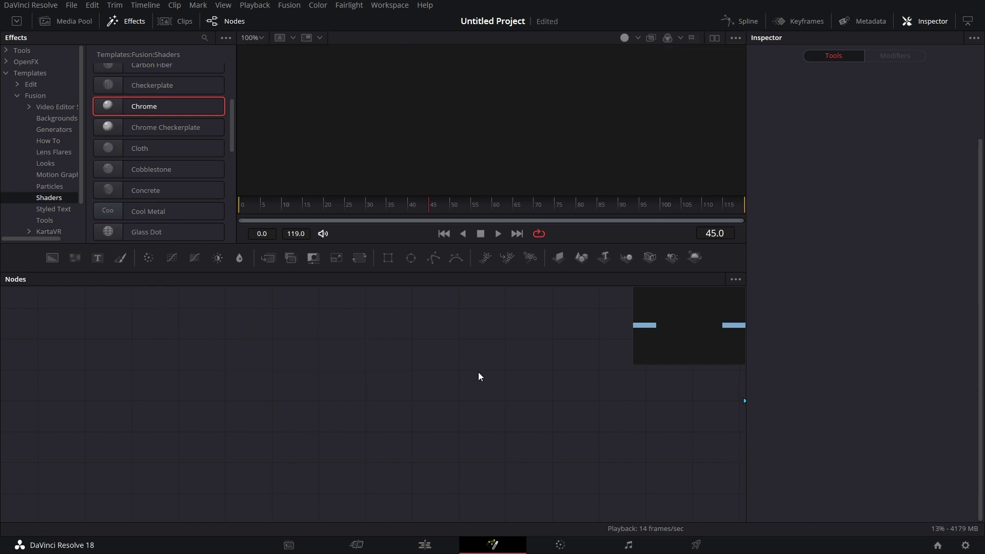
{"action": "left_click", "coordinate": [56, 211]}
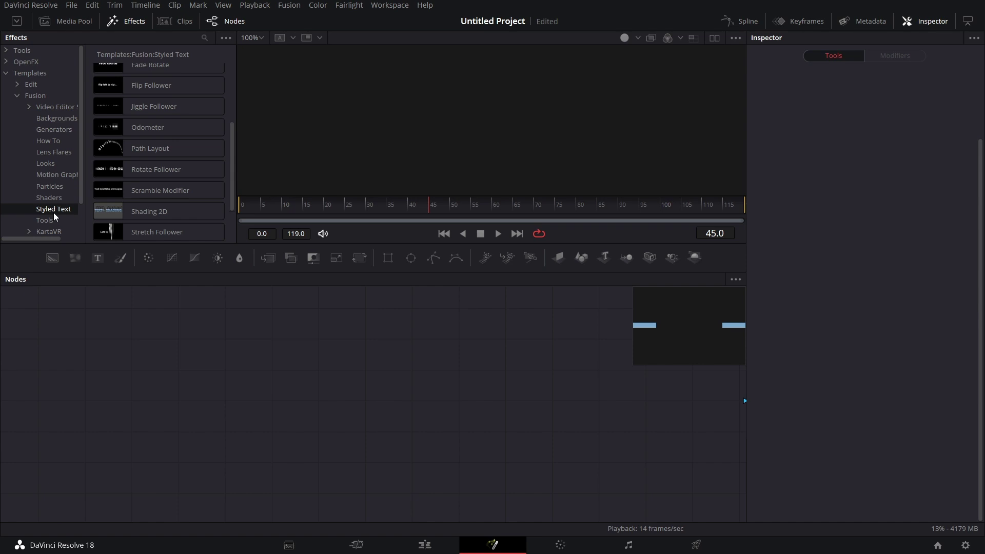
{"action": "left_click_drag", "start_coordinate": [233, 153], "coordinate": [242, 68]}
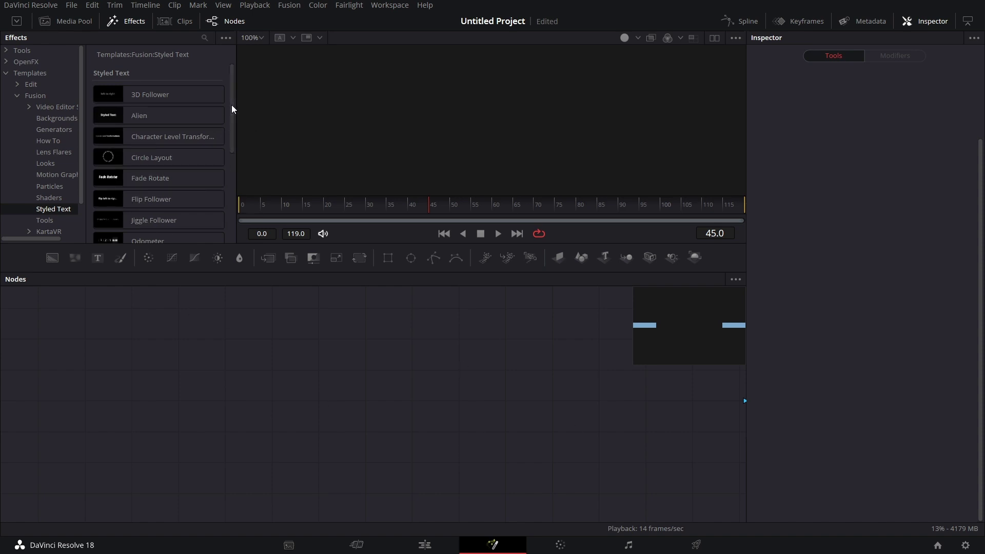
{"action": "left_click_drag", "start_coordinate": [231, 109], "coordinate": [231, 138]}
{"action": "scroll", "coordinate": [214, 192], "scroll_direction": "up", "scroll_amount": 5}
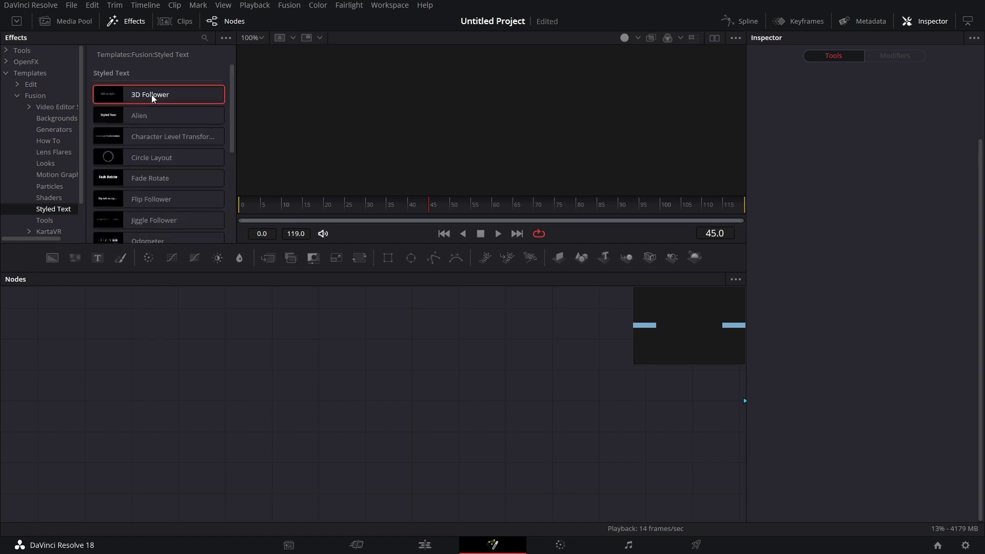
Add the 3D Follower template, view Renderer3D1, play its 'left to right' animation, then fit the graph.
{"action": "left_click_drag", "start_coordinate": [155, 99], "coordinate": [376, 387]}
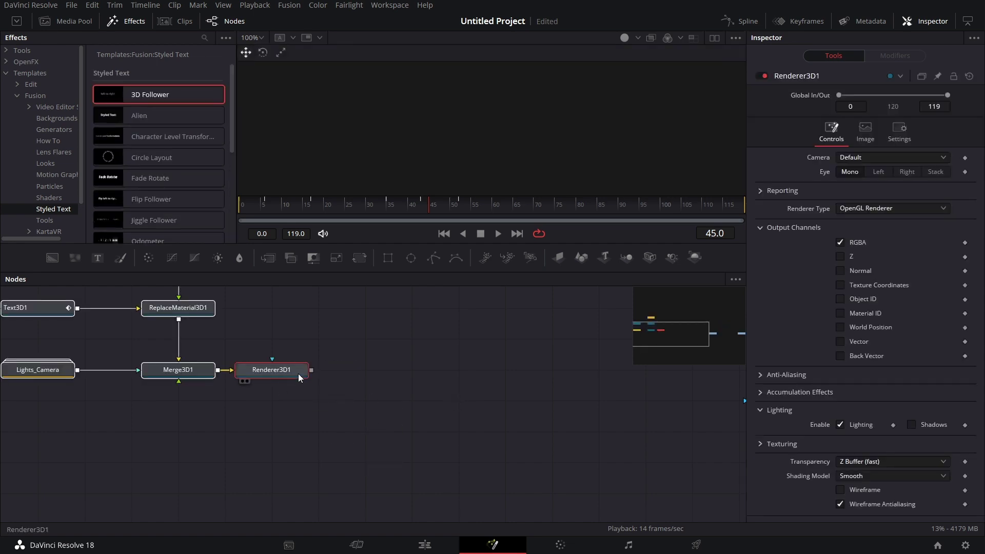
{"action": "key", "text": "1"}
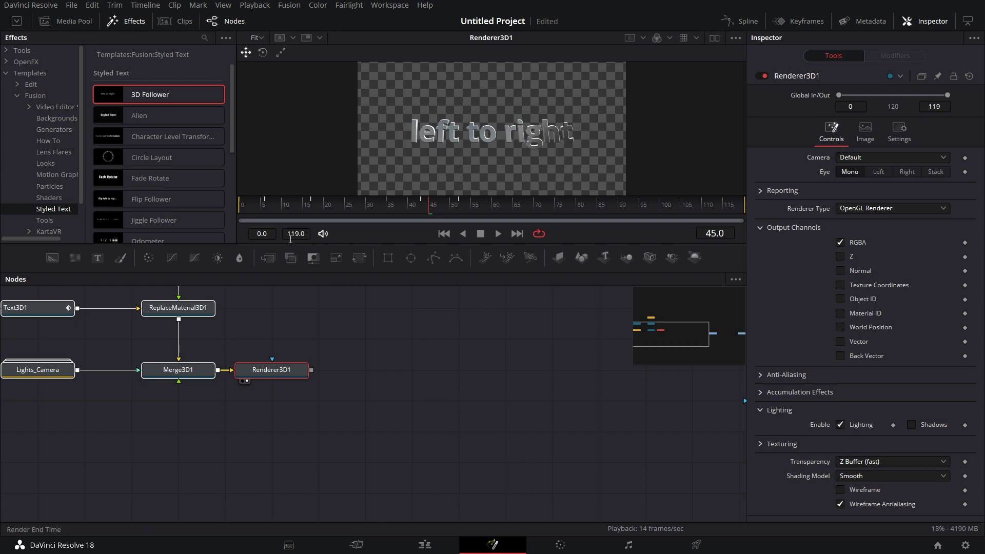
{"action": "left_click", "coordinate": [241, 206]}
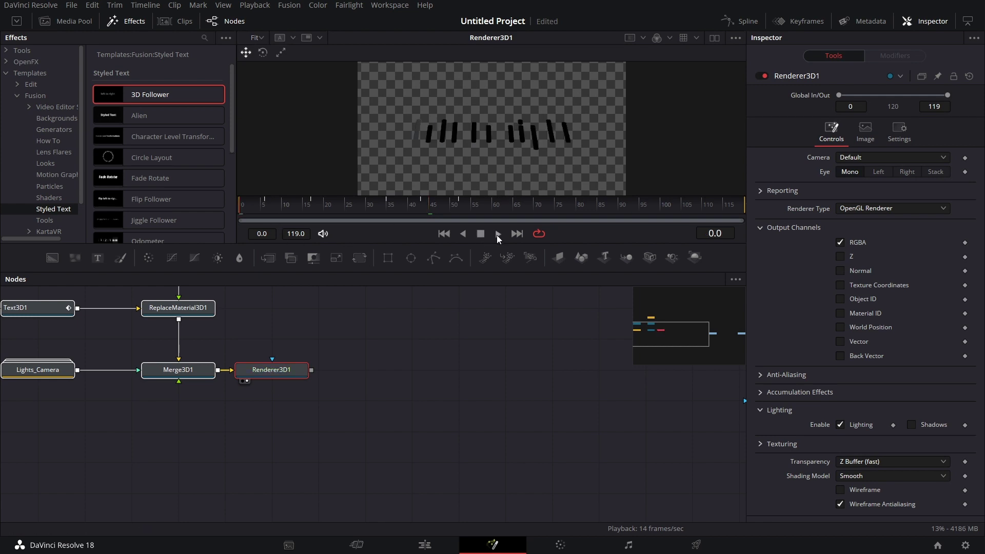
{"action": "left_click", "coordinate": [497, 234]}
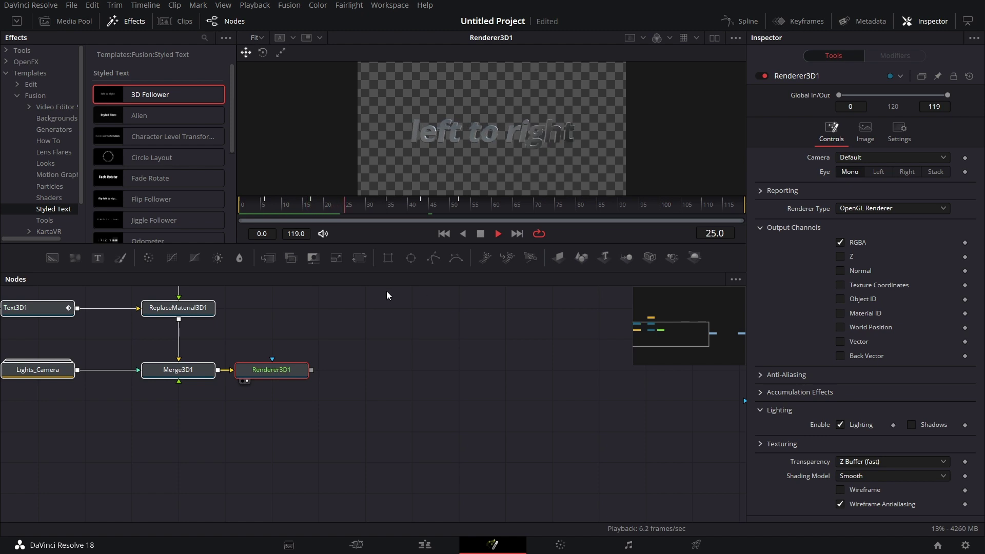
{"action": "left_click", "coordinate": [242, 206]}
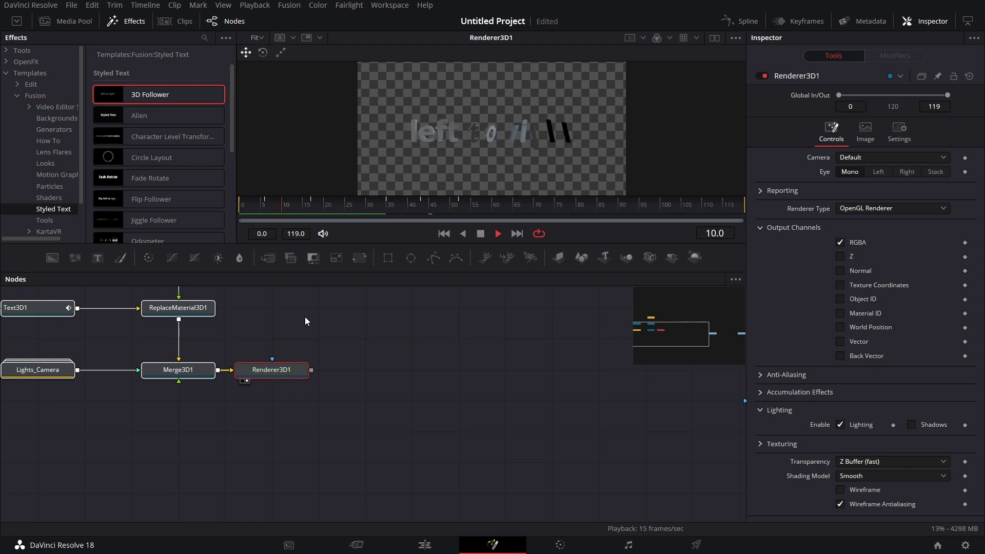
{"action": "left_click", "coordinate": [480, 234]}
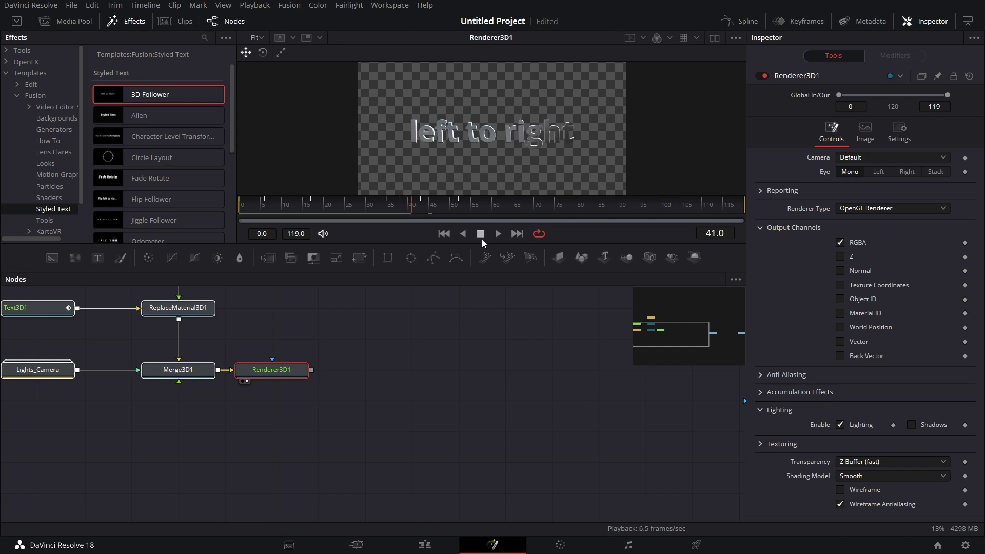
{"action": "left_click", "coordinate": [431, 368]}
{"action": "key", "text": "ctrl+f"}
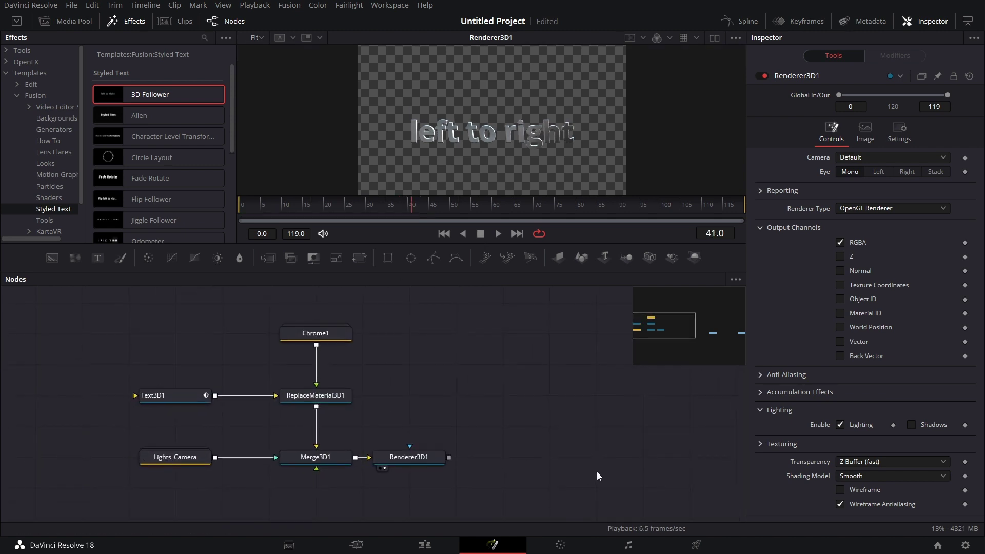
Clear the six 3D Follower nodes and add the Odometer styled text template.
{"action": "left_click_drag", "start_coordinate": [538, 498], "coordinate": [135, 310]}
{"action": "key", "text": "Delete"}
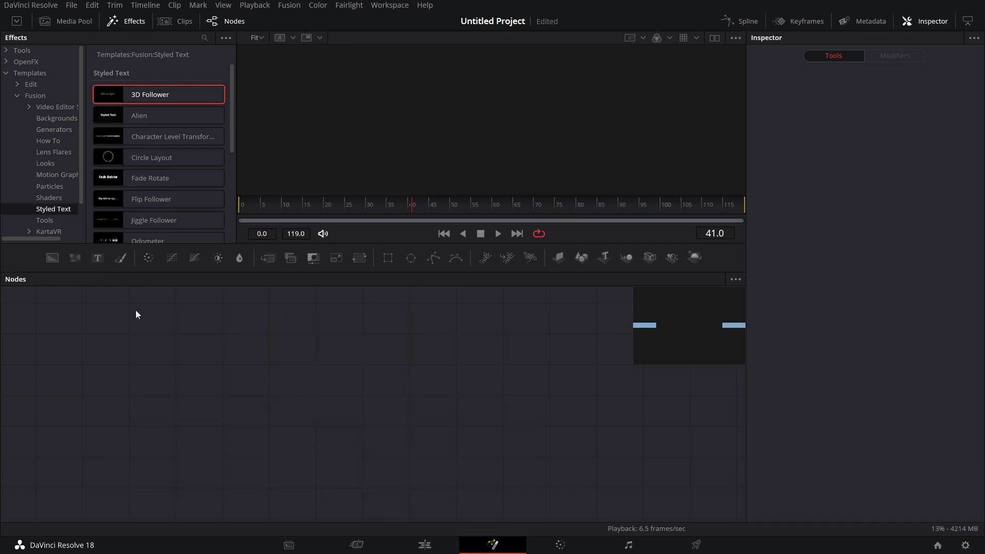
{"action": "left_click_drag", "start_coordinate": [232, 105], "coordinate": [239, 226]}
{"action": "left_click", "coordinate": [185, 210]}
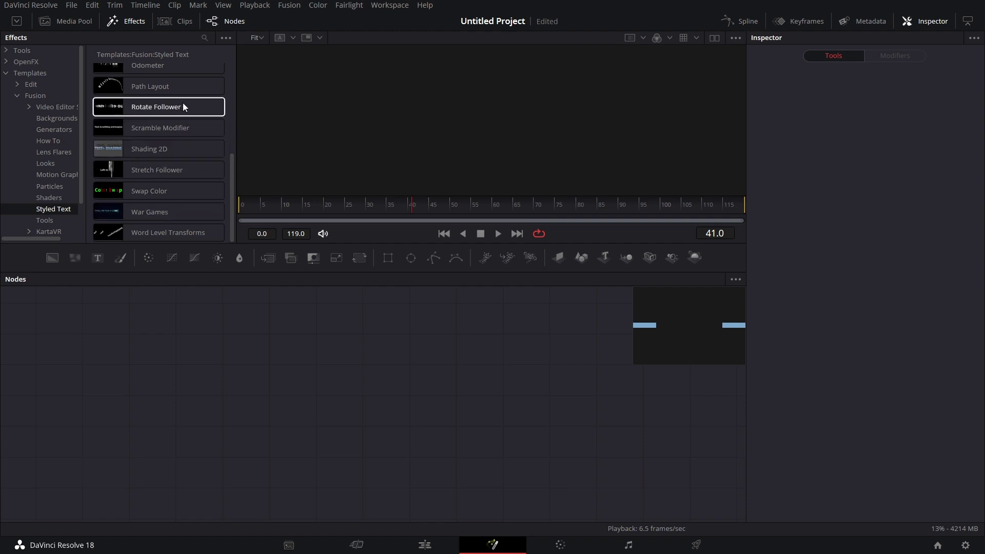
{"action": "left_click_drag", "start_coordinate": [232, 173], "coordinate": [235, 146]}
{"action": "left_click_drag", "start_coordinate": [186, 125], "coordinate": [310, 394]}
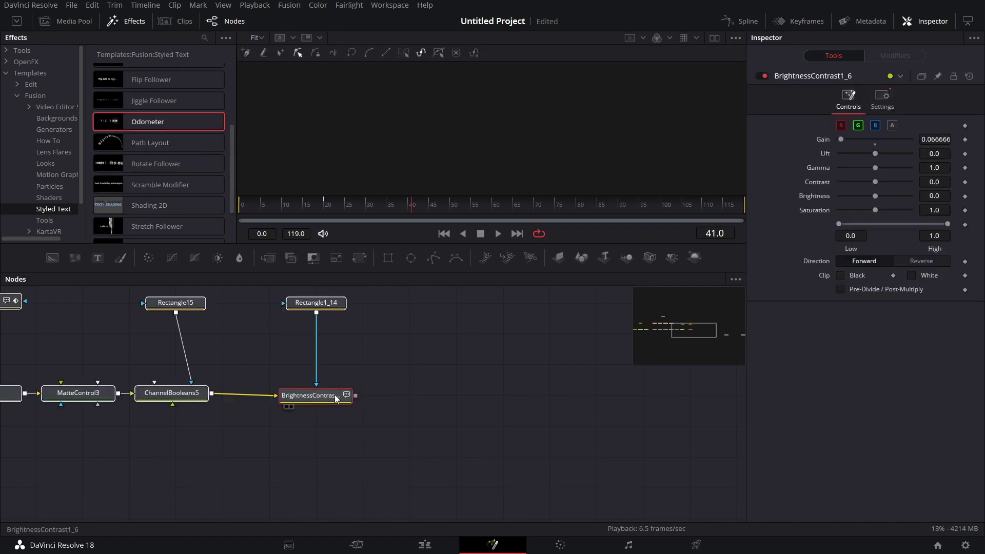
View the Odometer output and play its rolling digits from frame 0 through frame 48.
{"action": "key", "text": "1"}
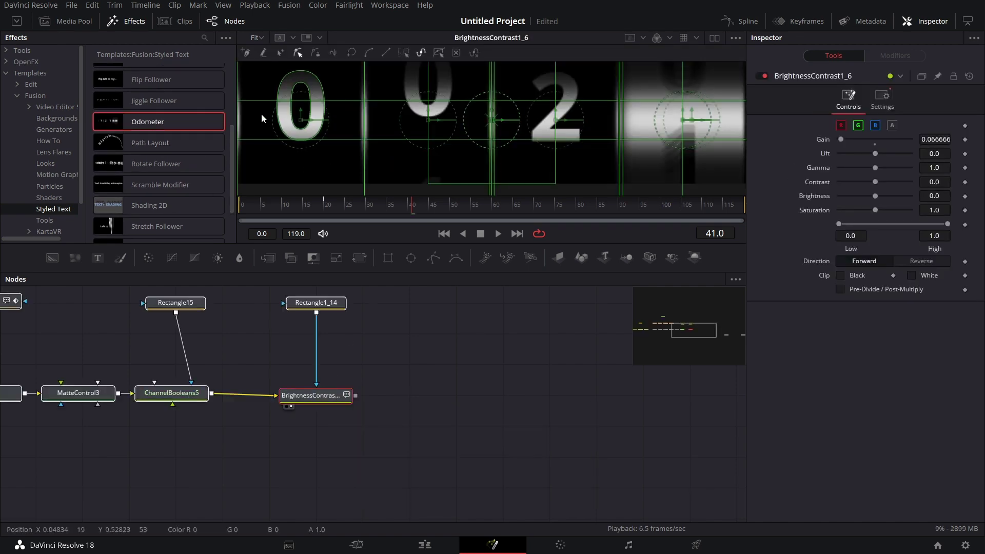
{"action": "left_click", "coordinate": [244, 208]}
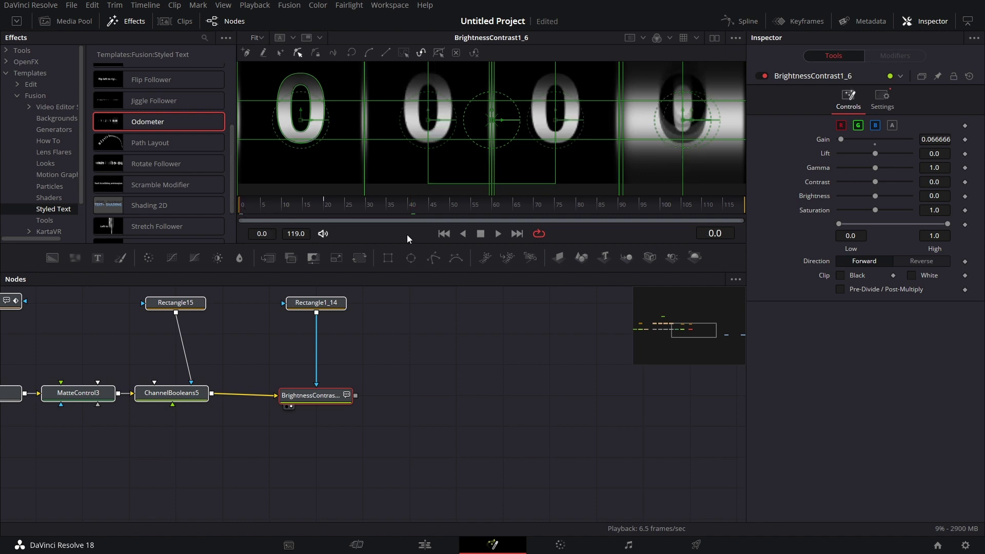
{"action": "left_click", "coordinate": [499, 233]}
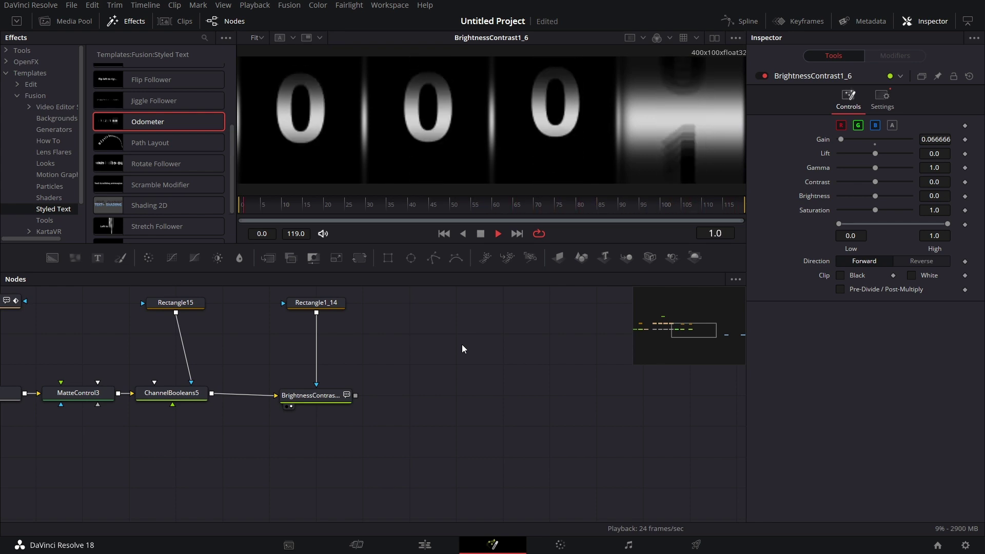
{"action": "left_click", "coordinate": [480, 233]}
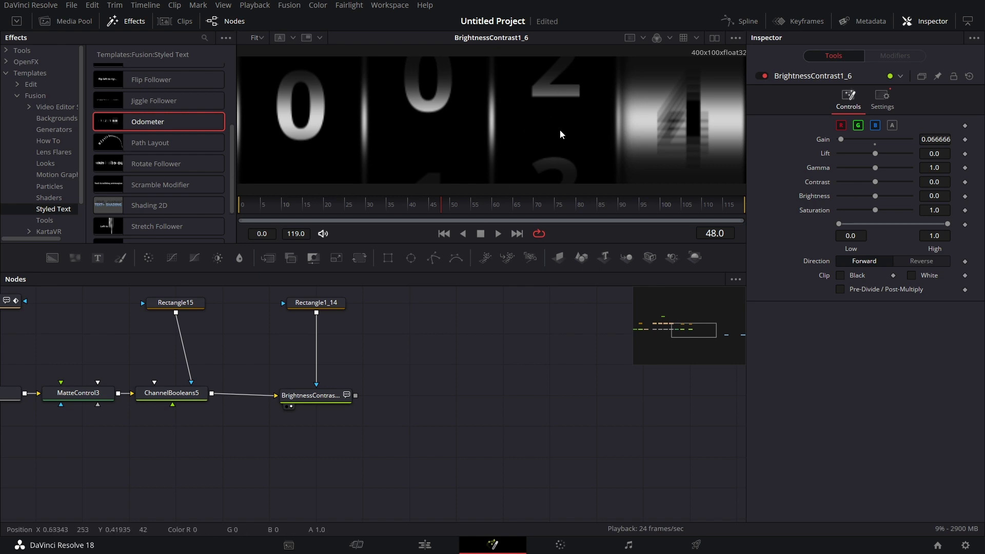
{"action": "left_click", "coordinate": [965, 544]}
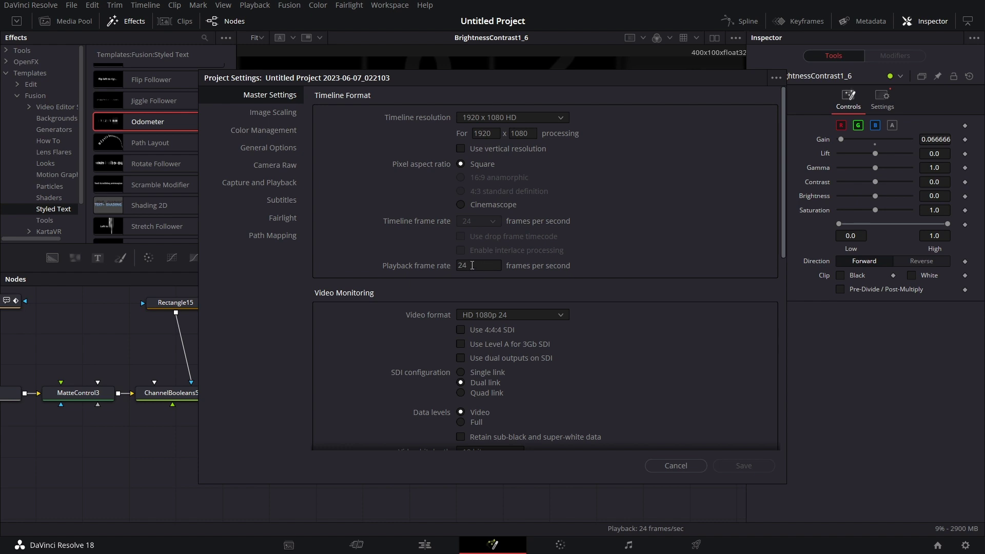
{"action": "left_click", "coordinate": [687, 467]}
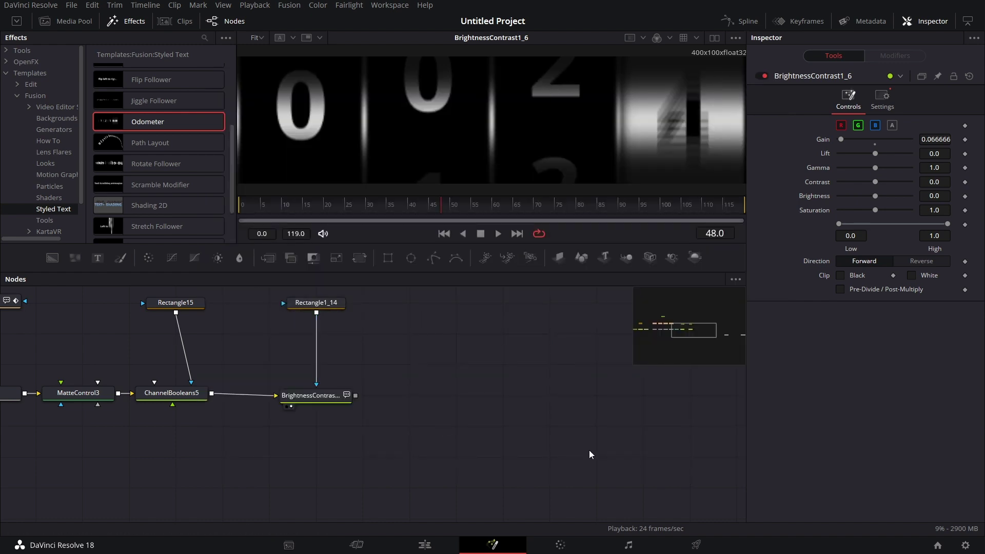
Select Transform1_7 and jump to its previous XYPath1_2 center keyframe in the Modifiers.
{"action": "left_click_drag", "start_coordinate": [449, 375], "coordinate": [641, 427]}
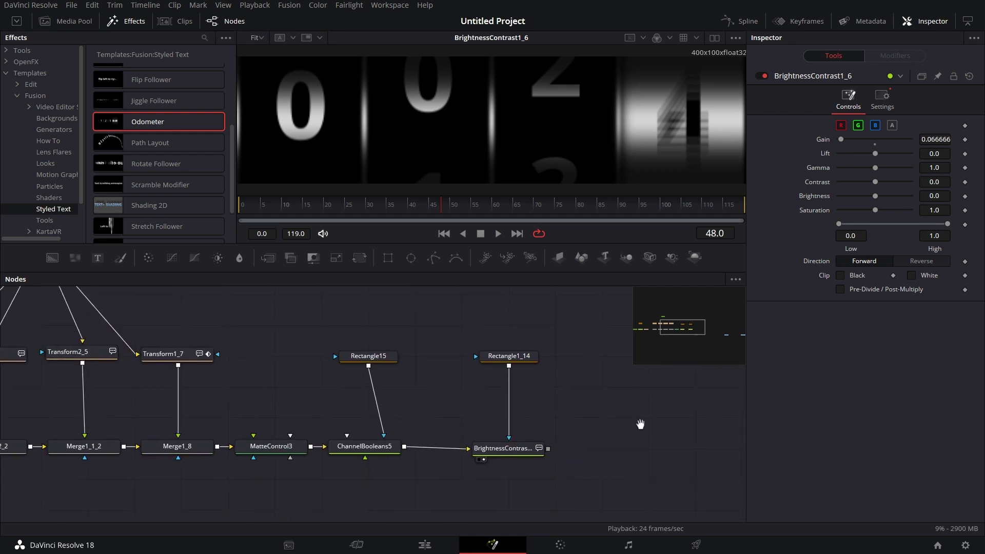
{"action": "scroll", "coordinate": [261, 418], "scroll_direction": "left", "scroll_amount": 3}
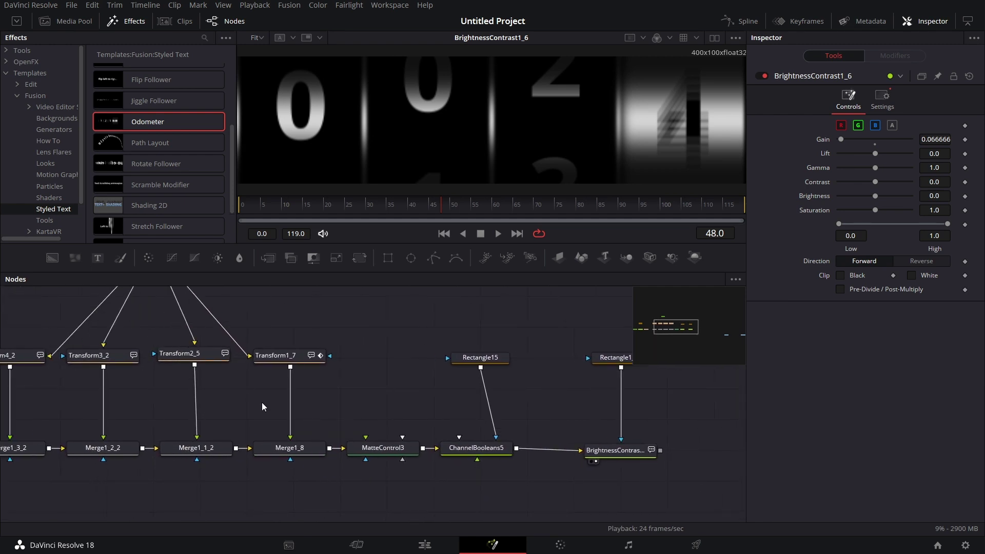
{"action": "left_click", "coordinate": [303, 356]}
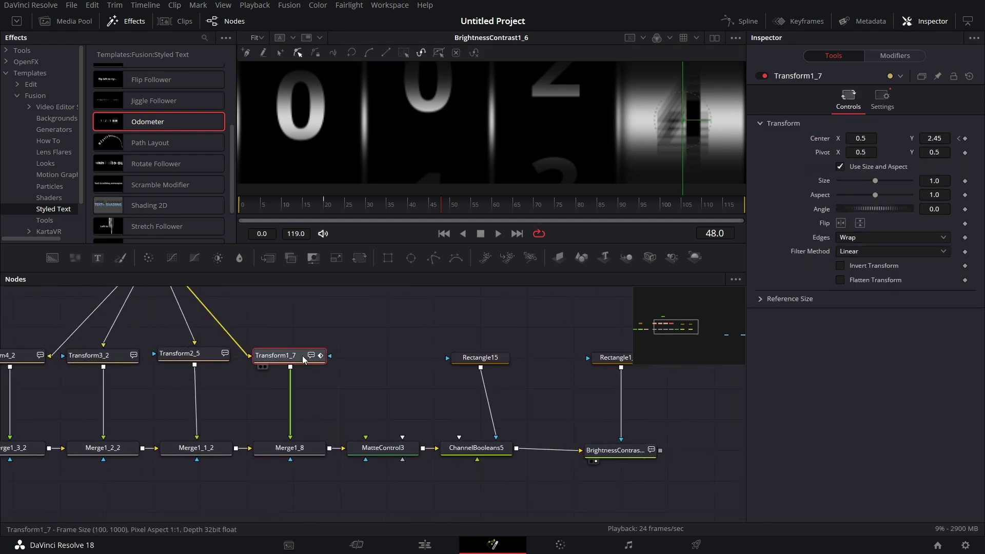
{"action": "left_click", "coordinate": [895, 56]}
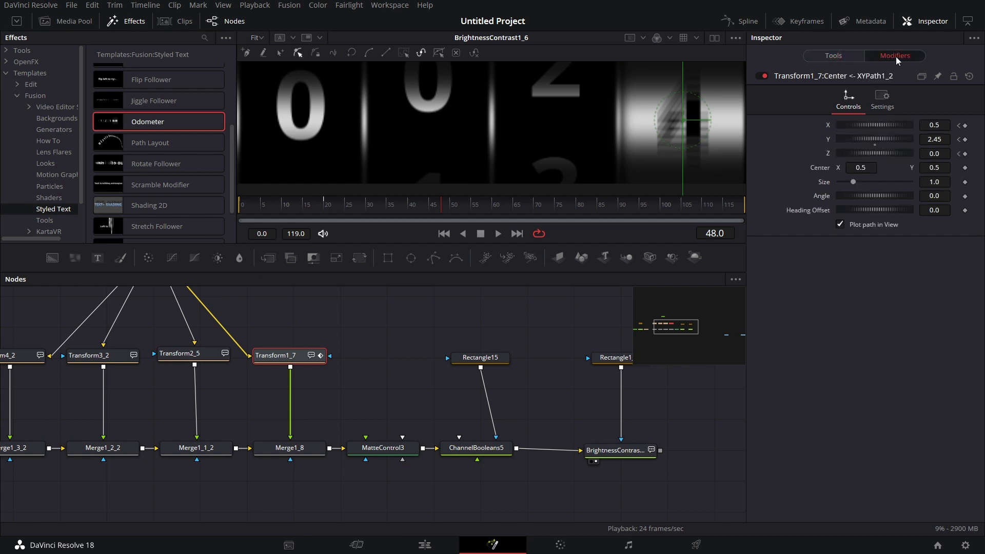
{"action": "left_click", "coordinate": [958, 140]}
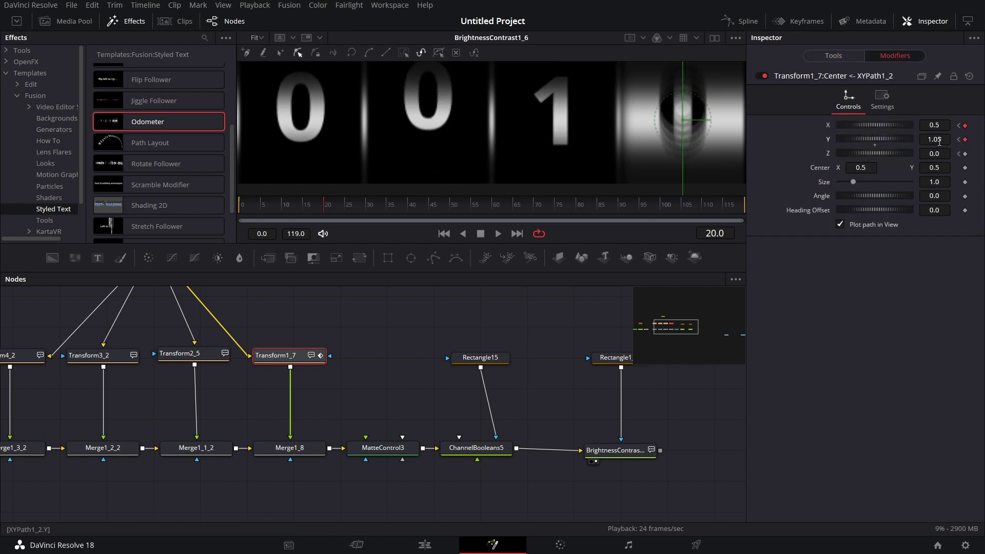
Step through frames 20 to 23 in the Keyframes panel, then return to Nodes near frame 0.
{"action": "left_click", "coordinate": [804, 24]}
{"action": "left_click", "coordinate": [308, 310]}
{"action": "left_click", "coordinate": [673, 279]}
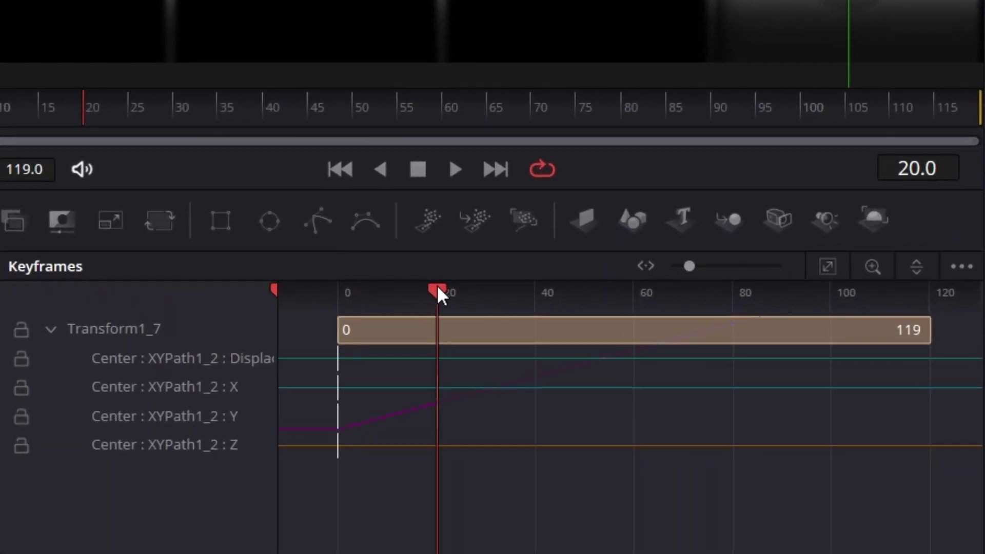
{"action": "left_click", "coordinate": [97, 100]}
{"action": "key", "text": "Right"}
{"action": "key", "text": "Right"}
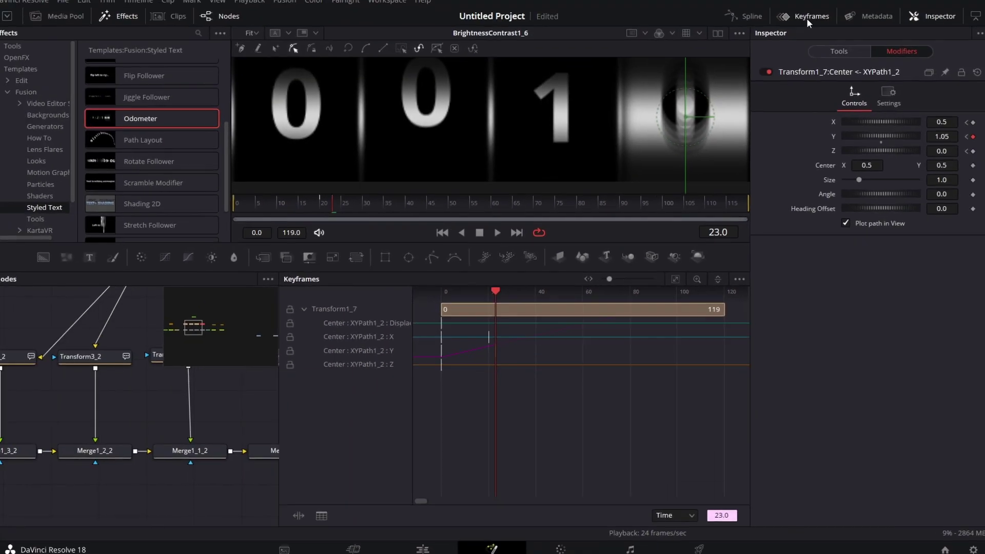
{"action": "left_click", "coordinate": [806, 19]}
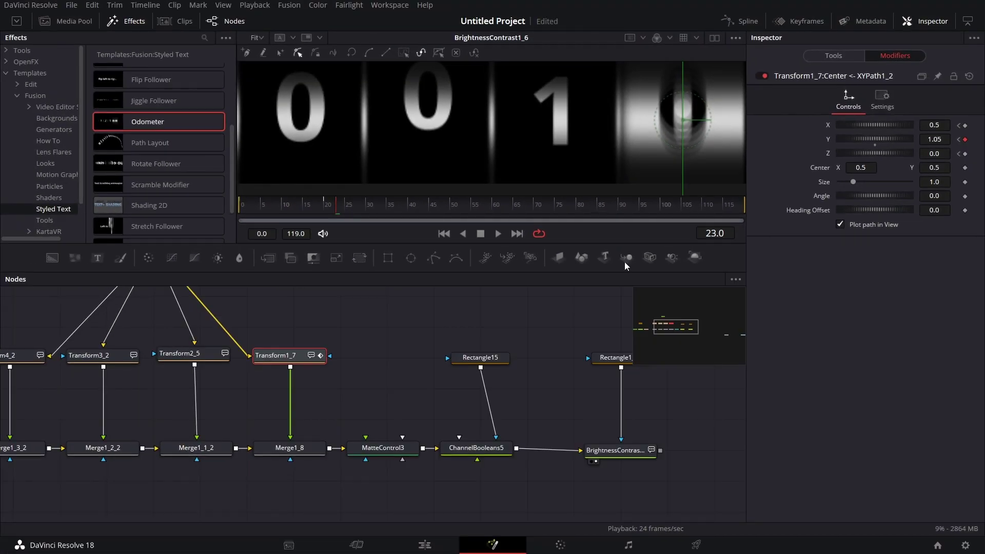
{"action": "left_click", "coordinate": [246, 204]}
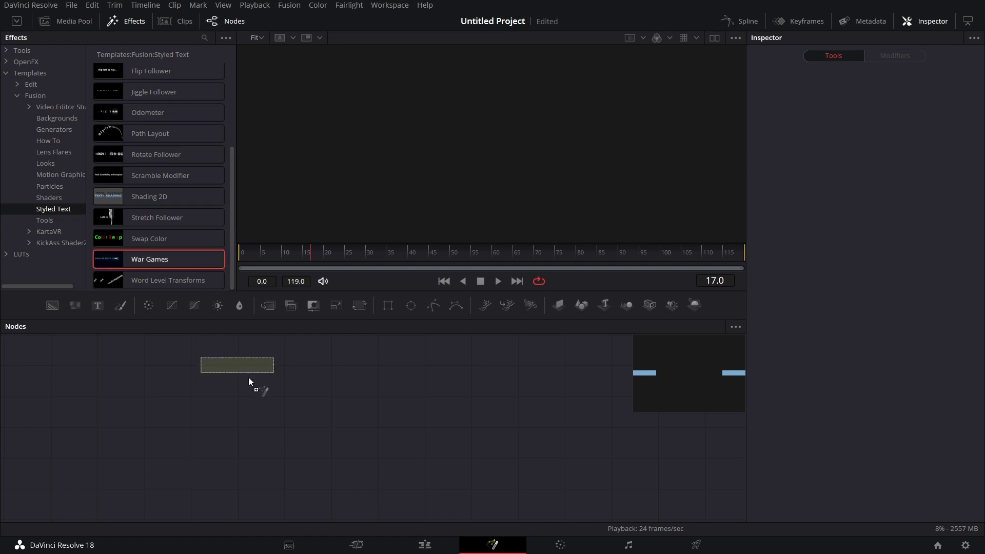
Drop the War Games template into the graph and play its 'SHALL WE PLAY A GAME?' type-on from frame 0.
{"action": "left_click_drag", "start_coordinate": [172, 259], "coordinate": [278, 401]}
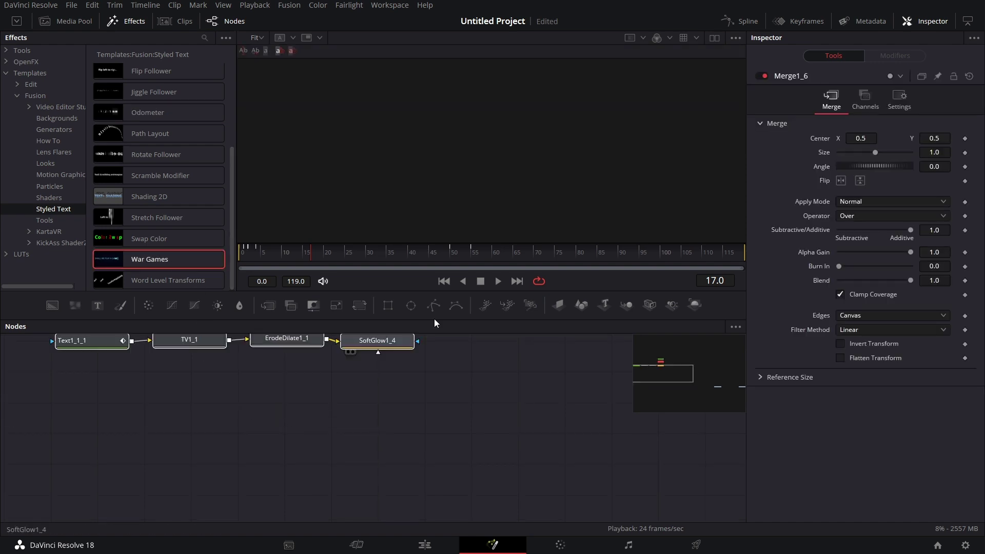
{"action": "left_click", "coordinate": [247, 254]}
{"action": "left_click", "coordinate": [499, 281]}
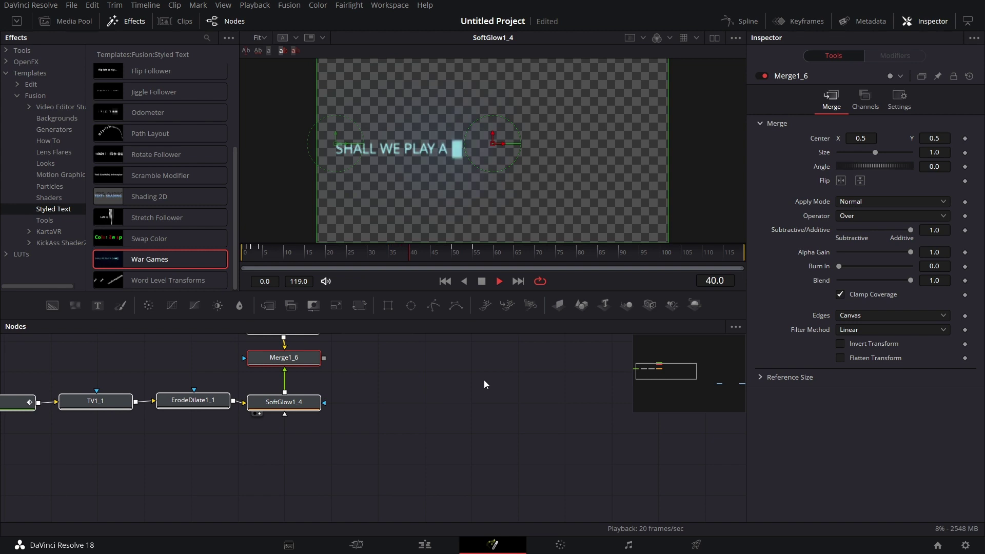
Composite the War Games text over a black Background1 via Merge1, then view and play Merge1.
{"action": "left_click", "coordinate": [481, 281]}
{"action": "left_click_drag", "start_coordinate": [50, 305], "coordinate": [403, 435]}
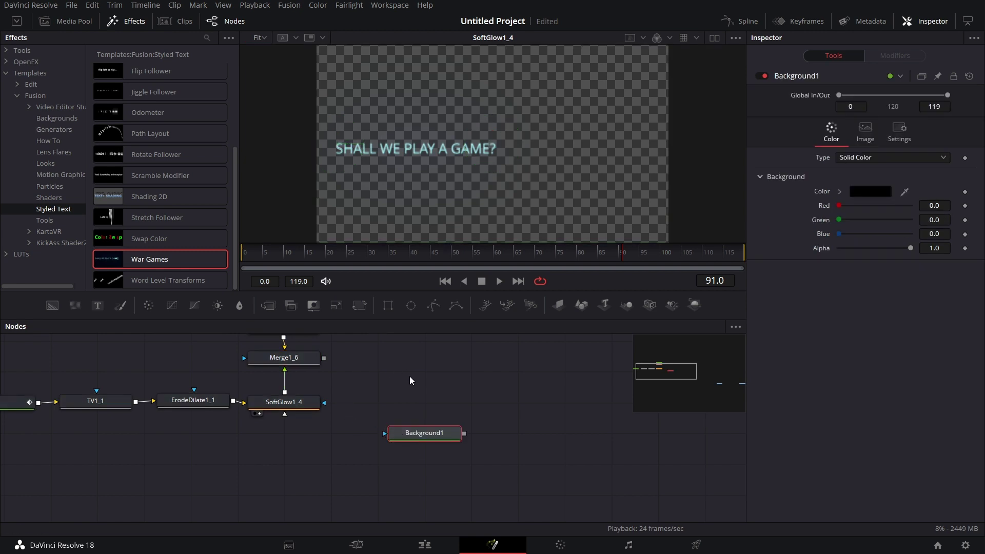
{"action": "left_click_drag", "start_coordinate": [324, 358], "coordinate": [422, 402]}
{"action": "key", "text": "1"}
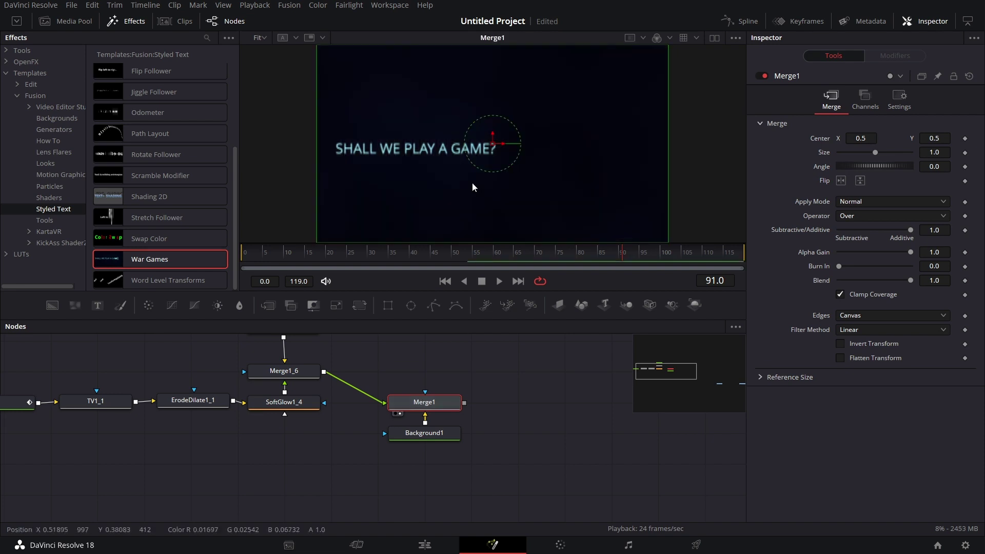
{"action": "left_click", "coordinate": [246, 259]}
{"action": "left_click", "coordinate": [498, 281]}
{"action": "left_click", "coordinate": [481, 281]}
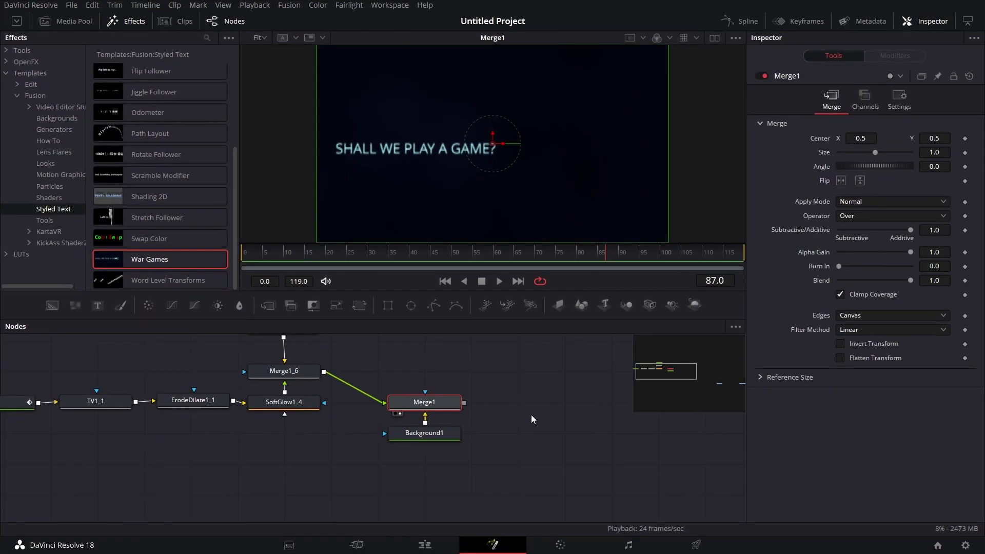
{"action": "left_click_drag", "start_coordinate": [531, 415], "coordinate": [553, 414]}
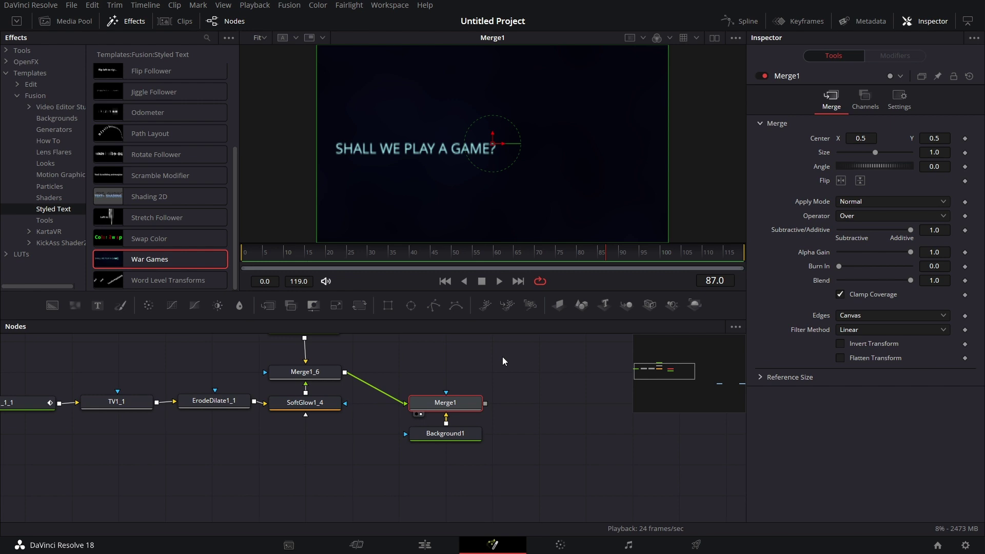